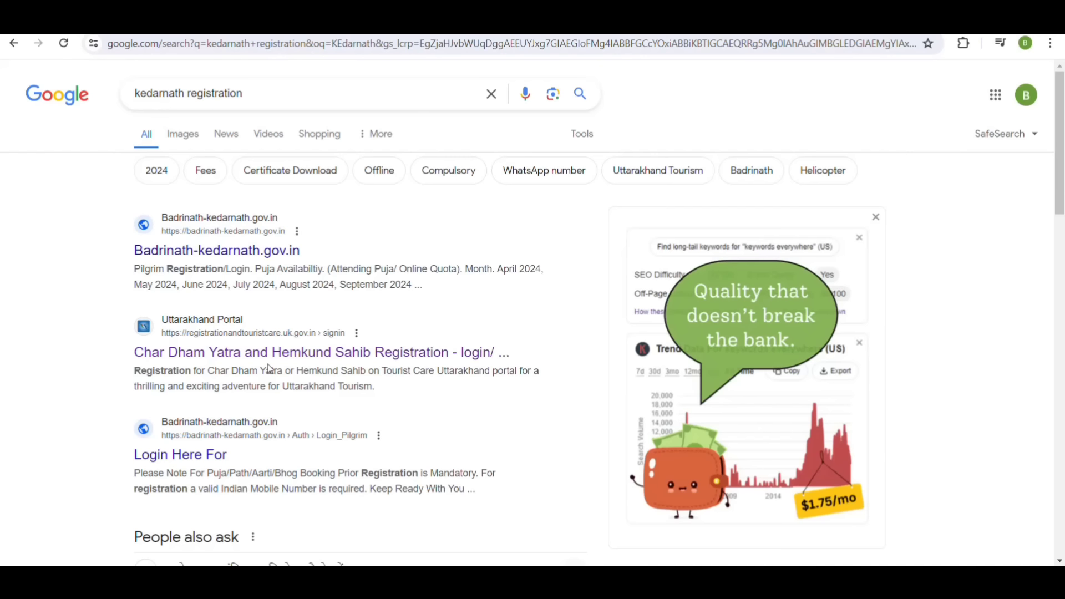
- Open the Char Dham Yatra and Hemkund Sahib registration site from the search results and view its register and login forms
{"action": "left_click", "coordinate": [271, 353]}
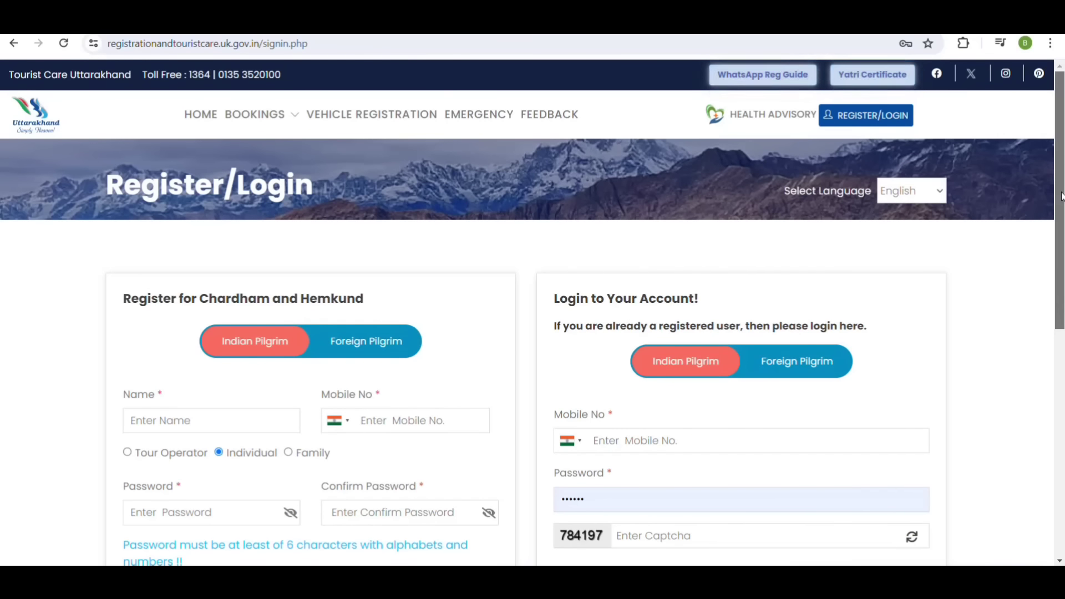
{"action": "left_click_drag", "start_coordinate": [1061, 196], "coordinate": [1061, 216]}
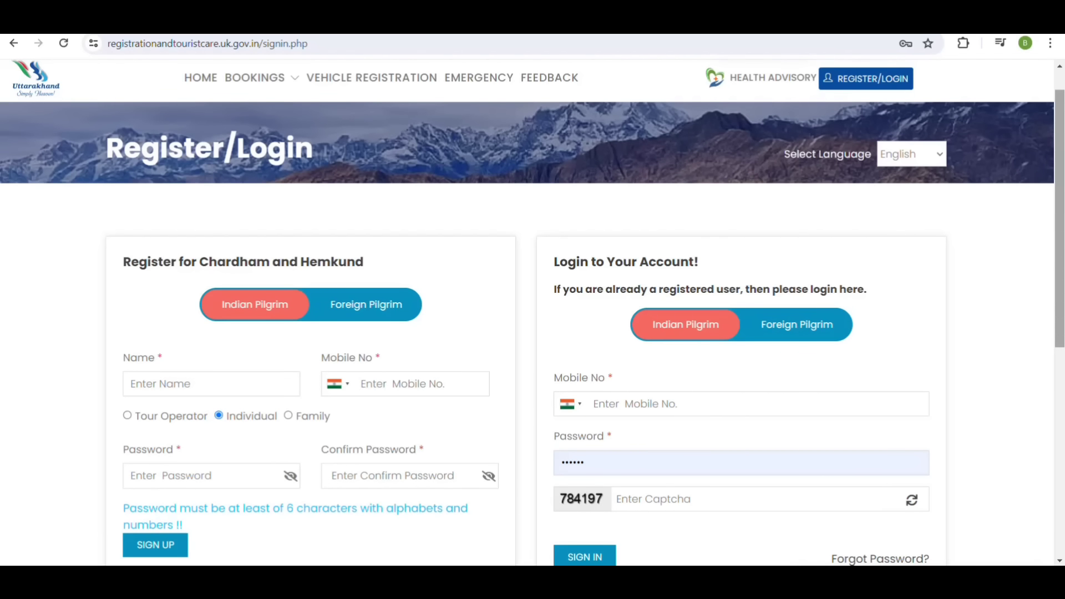
{"action": "left_click_drag", "start_coordinate": [1060, 233], "coordinate": [1054, 263]}
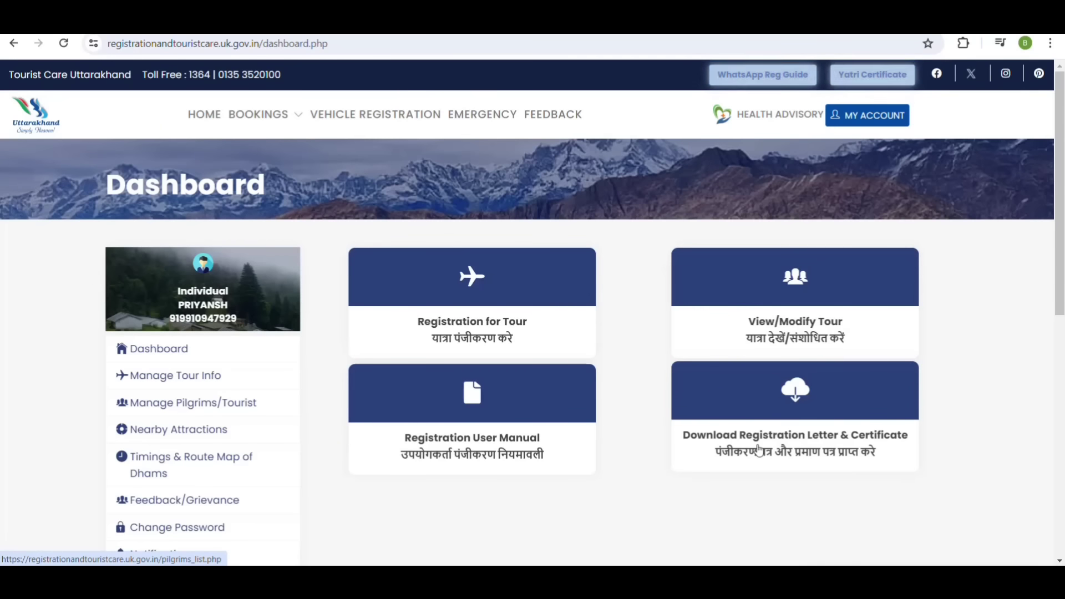
- Open the tour registration form and keep Chardham/Religious as the tour type
{"action": "left_click", "coordinate": [481, 309]}
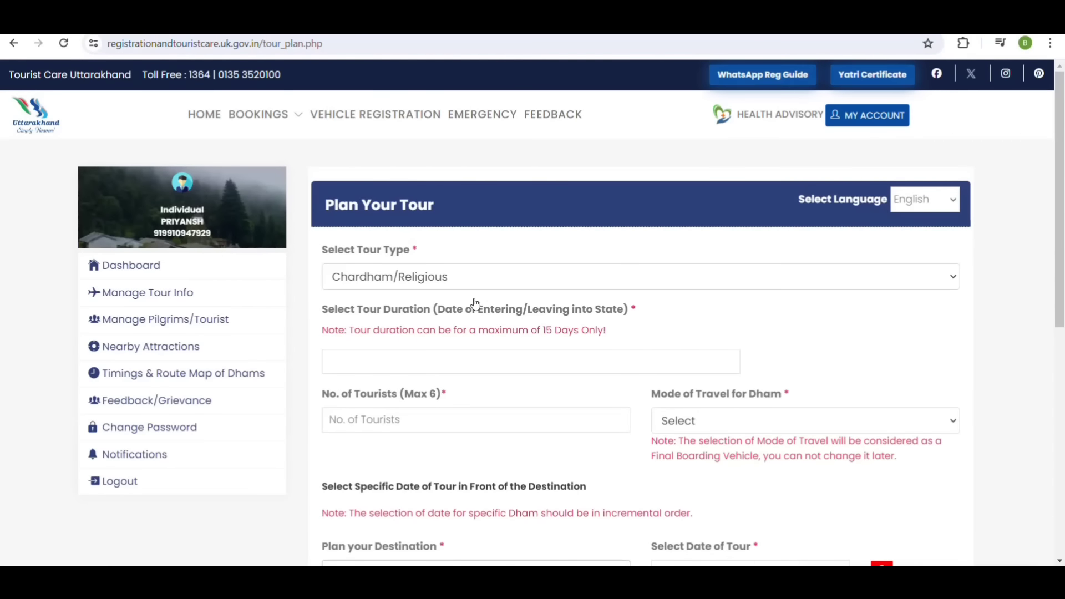
{"action": "scroll", "coordinate": [502, 486], "scroll_direction": "down", "scroll_amount": 8}
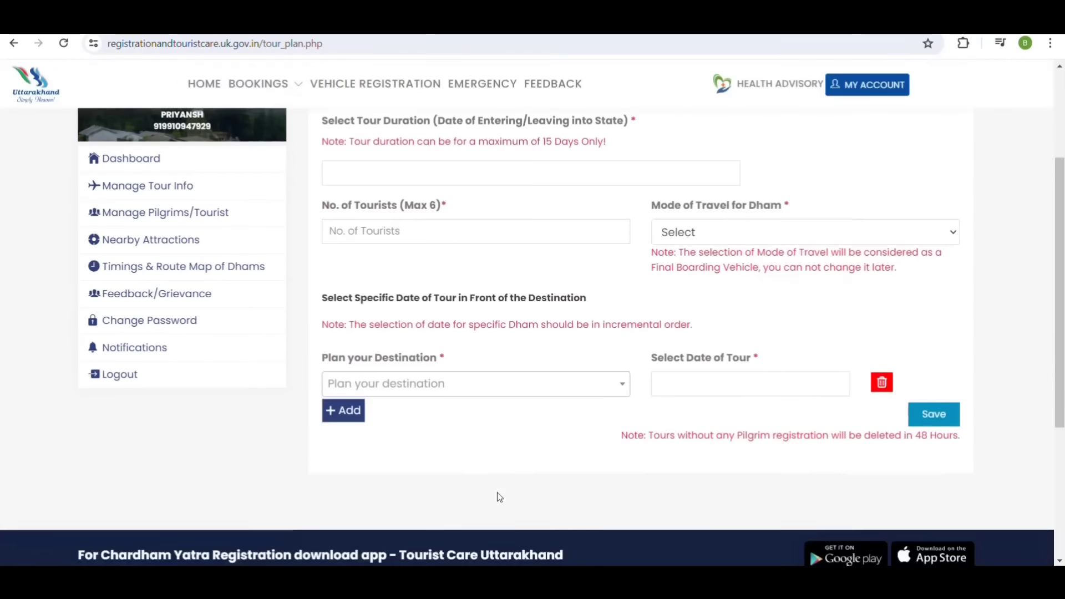
{"action": "scroll", "coordinate": [500, 488], "scroll_direction": "up", "scroll_amount": 8}
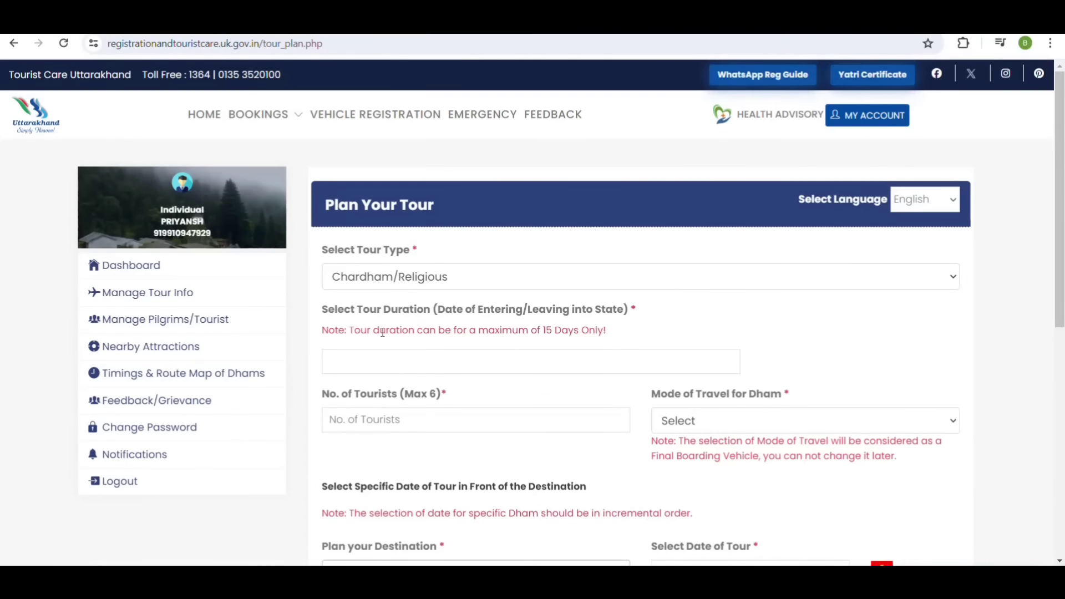
{"action": "left_click", "coordinate": [663, 278]}
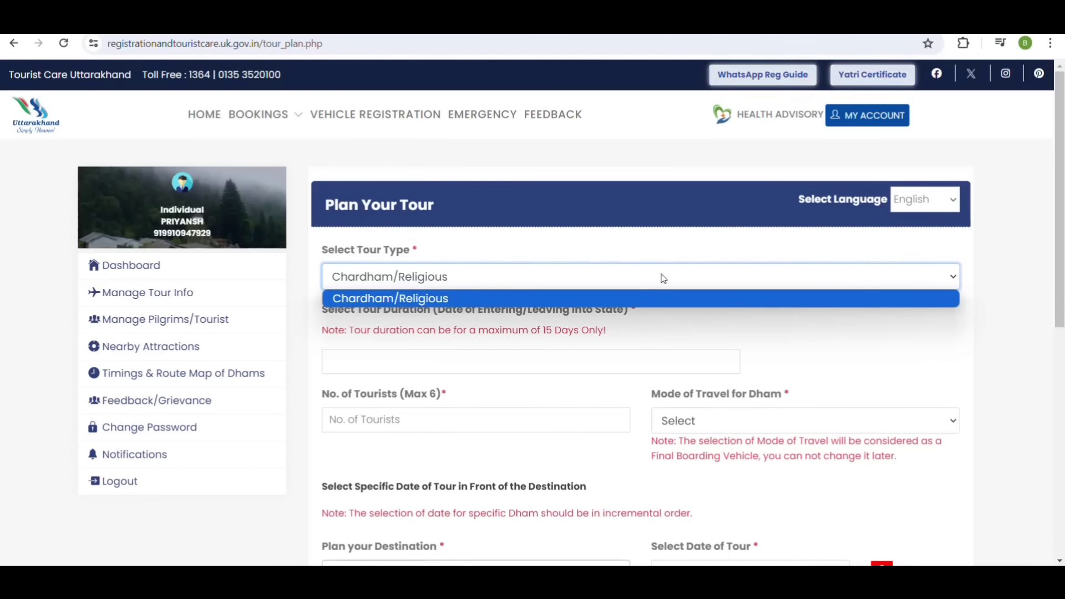
{"action": "left_click", "coordinate": [662, 278]}
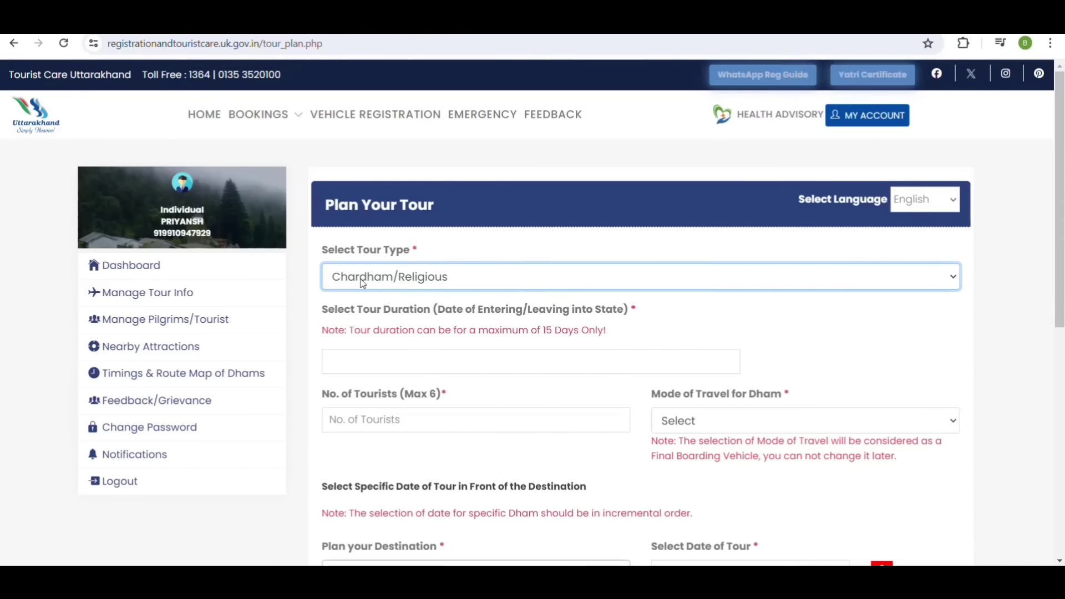
- Pick 6 June 2024 as the start and 11 June 2024 as the end of the tour duration
{"action": "left_click", "coordinate": [355, 364]}
{"action": "scroll", "coordinate": [455, 383], "scroll_direction": "down", "scroll_amount": 2}
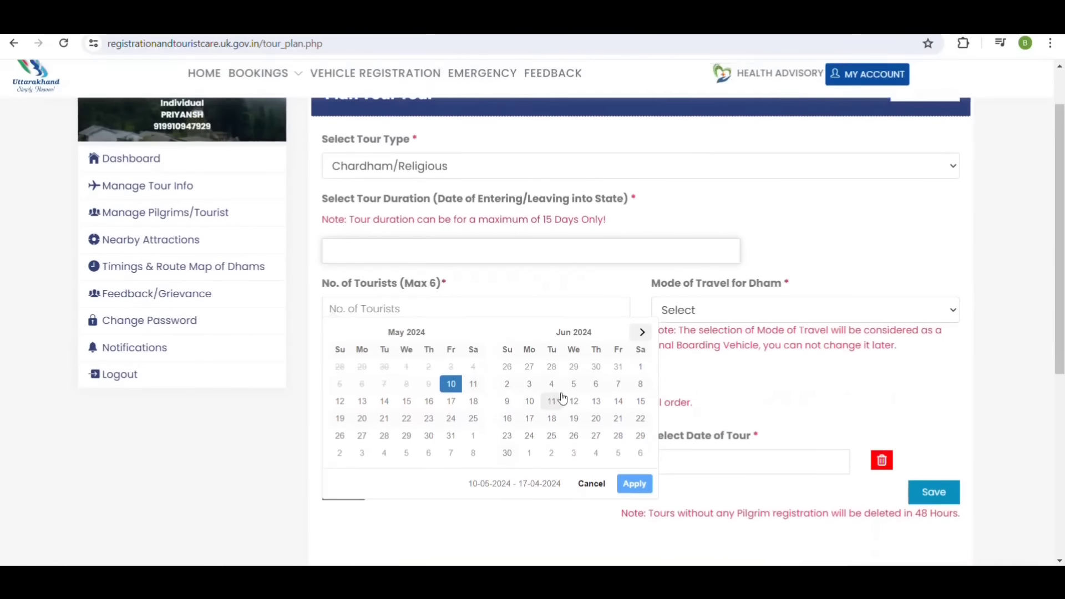
{"action": "left_click", "coordinate": [595, 384]}
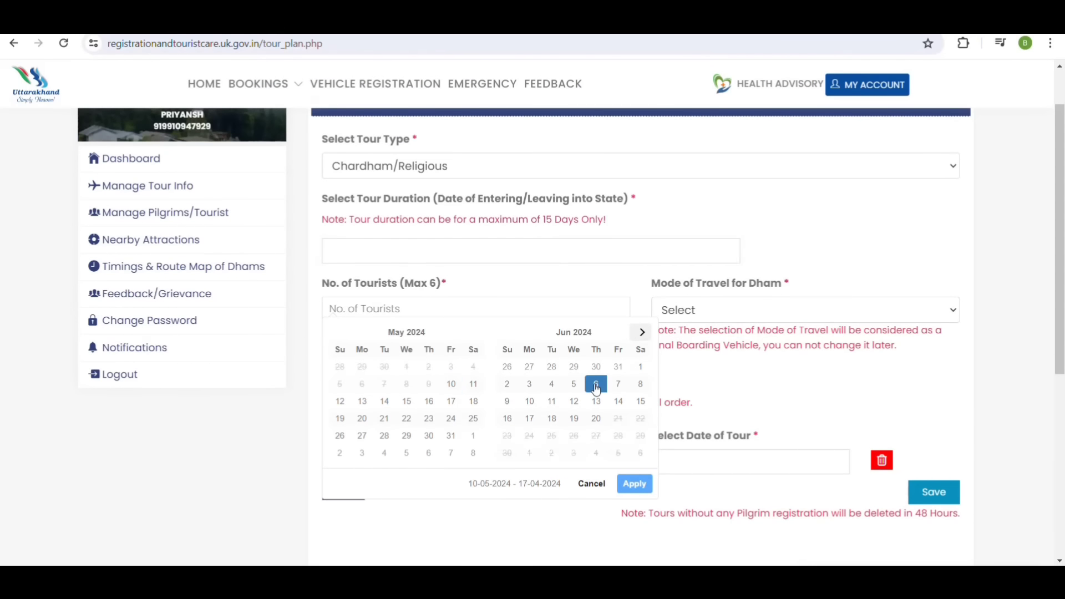
{"action": "left_click", "coordinate": [548, 404]}
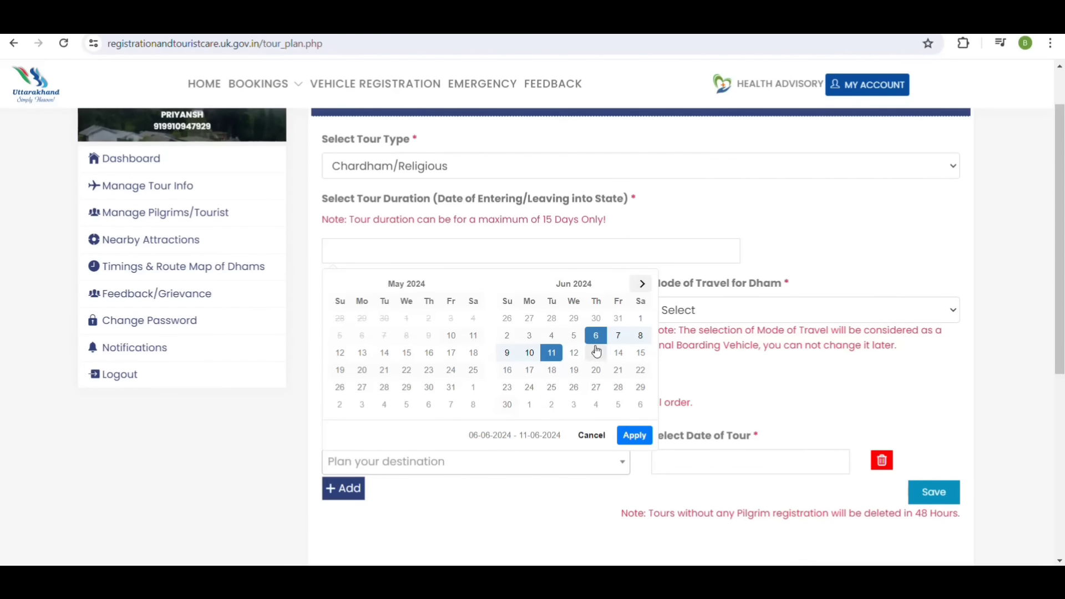
- Choose Kedarnath as the destination and apply the picked tour duration of 06-06-2024 to 11-06-2024
{"action": "left_click", "coordinate": [390, 468]}
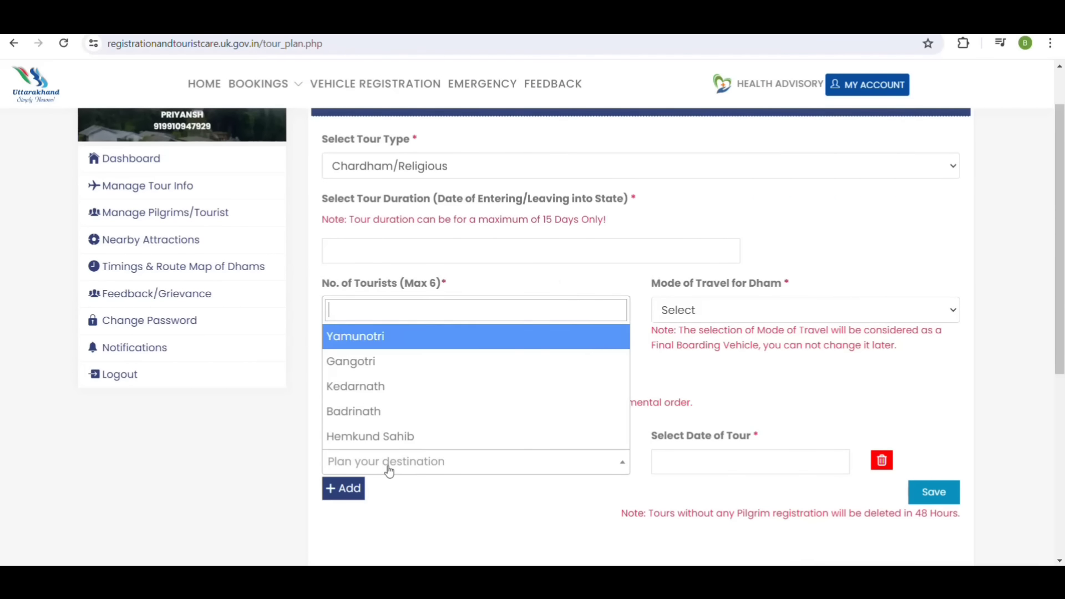
{"action": "left_click", "coordinate": [375, 391]}
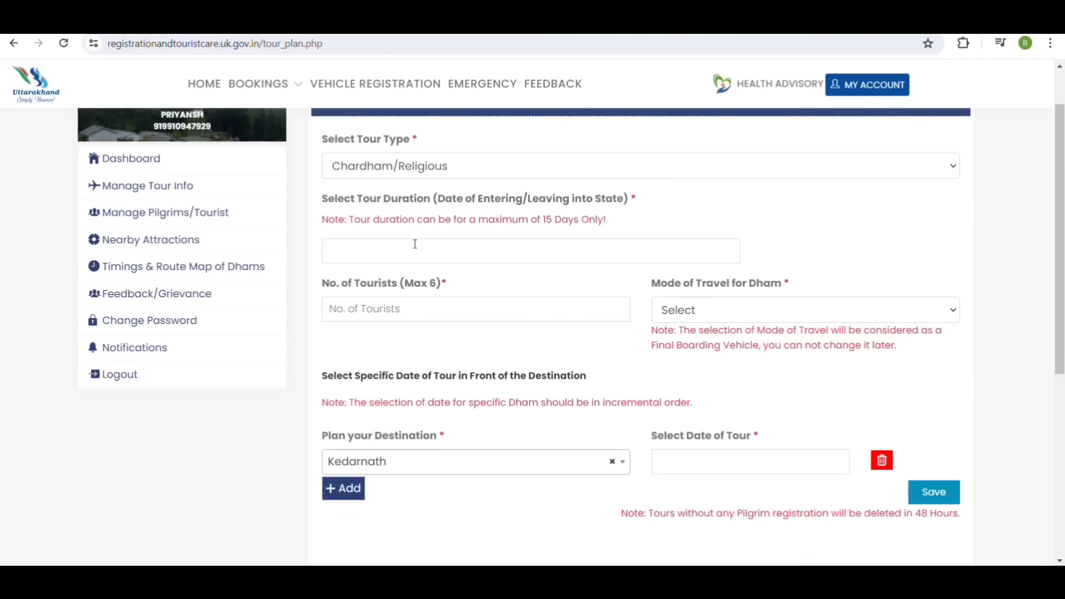
{"action": "left_click", "coordinate": [337, 252]}
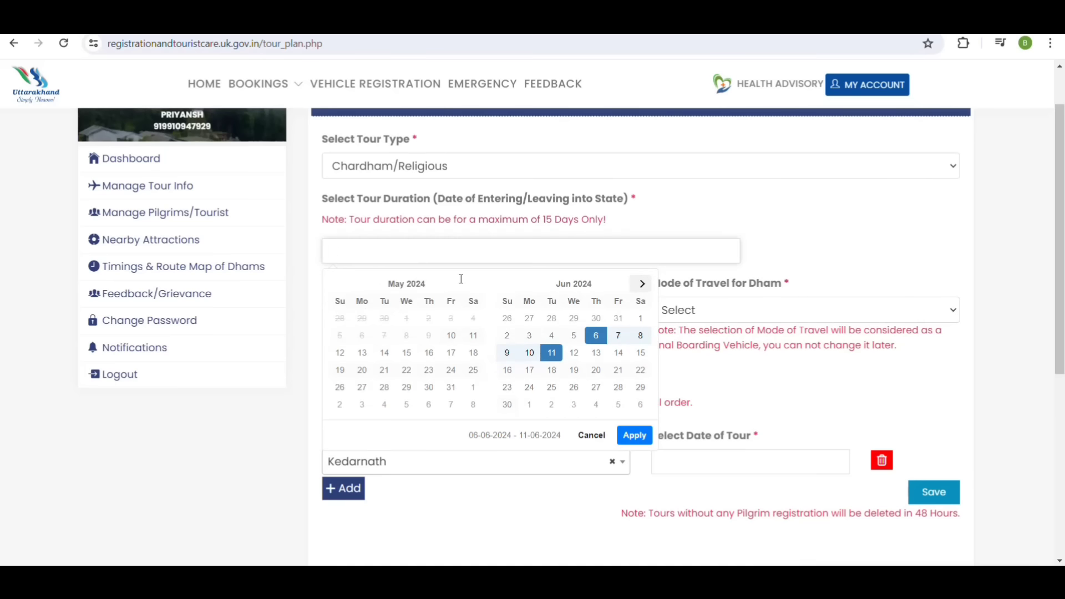
{"action": "left_click", "coordinate": [635, 436]}
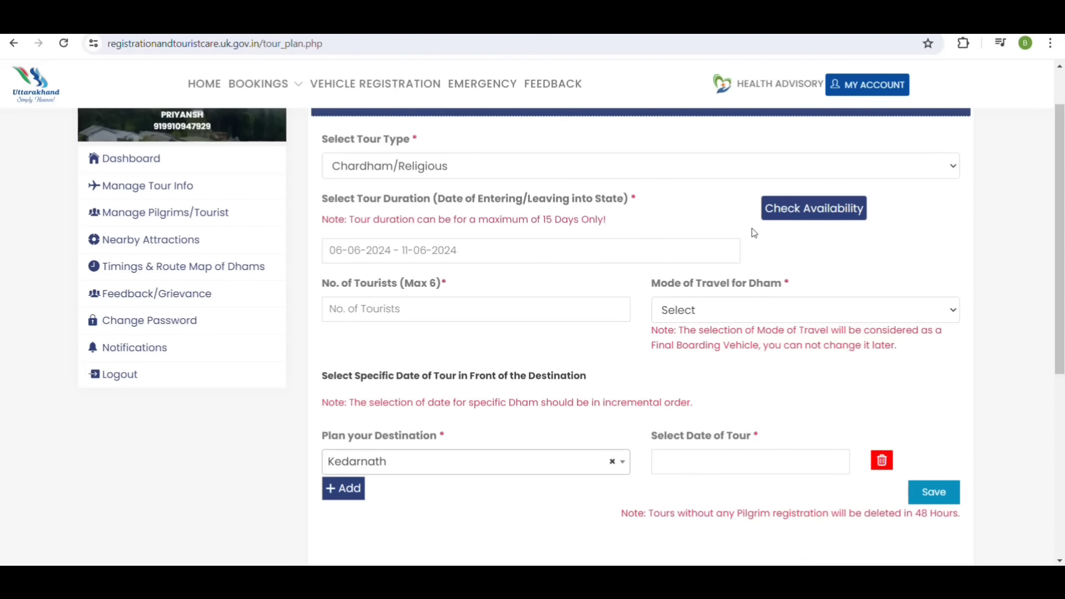
- Check the available slots for the dhams in June 2024 and May 2024, and close the availability overview
{"action": "left_click", "coordinate": [814, 214]}
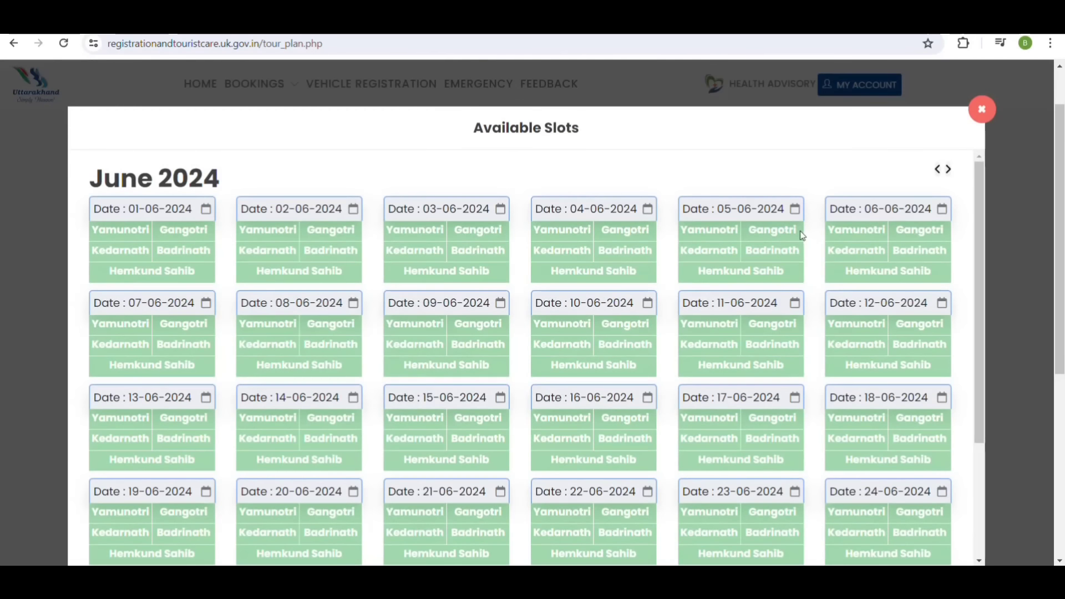
{"action": "scroll", "coordinate": [775, 291], "scroll_direction": "down", "scroll_amount": 2}
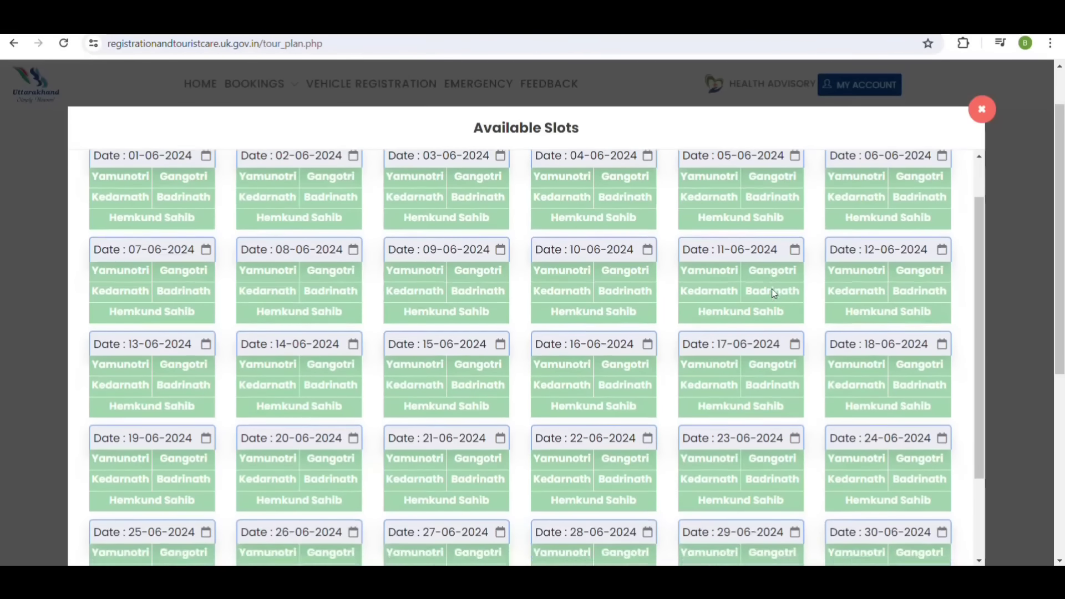
{"action": "scroll", "coordinate": [773, 302], "scroll_direction": "up", "scroll_amount": 3}
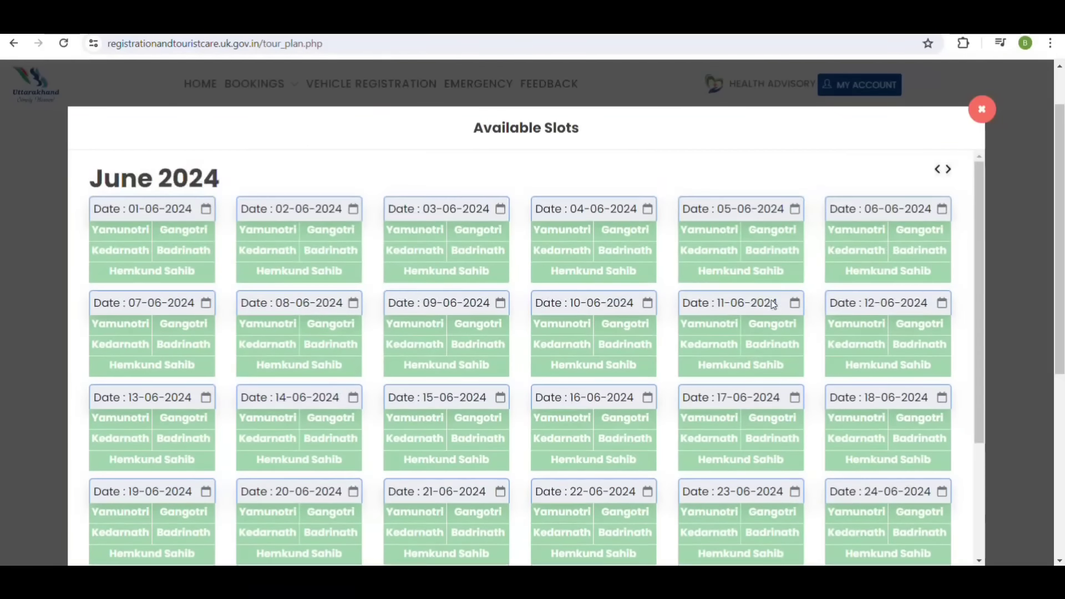
{"action": "left_click", "coordinate": [938, 169]}
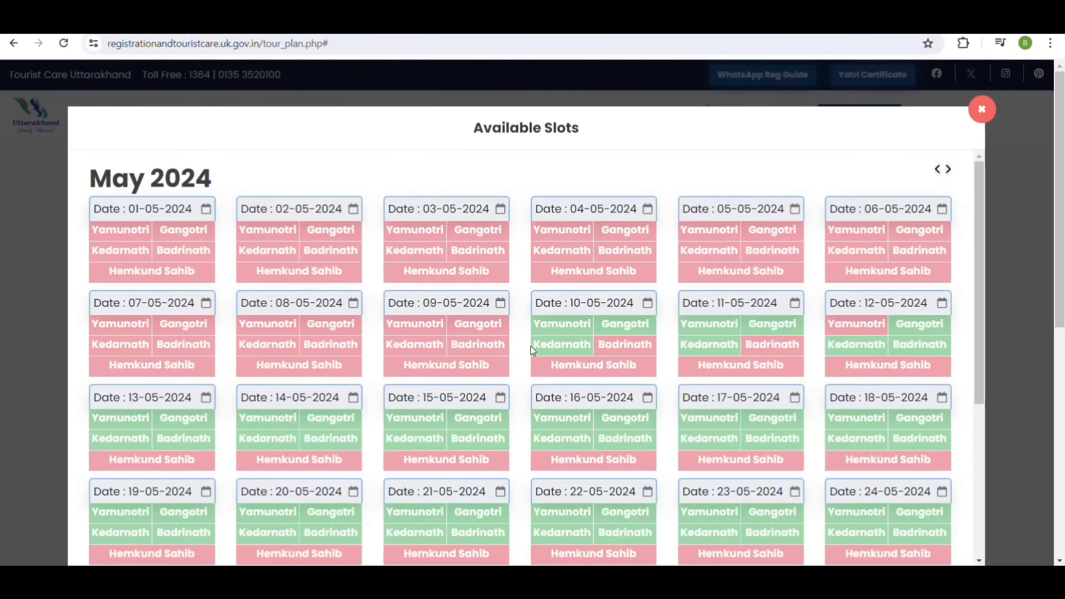
{"action": "scroll", "coordinate": [592, 306], "scroll_direction": "down", "scroll_amount": 4}
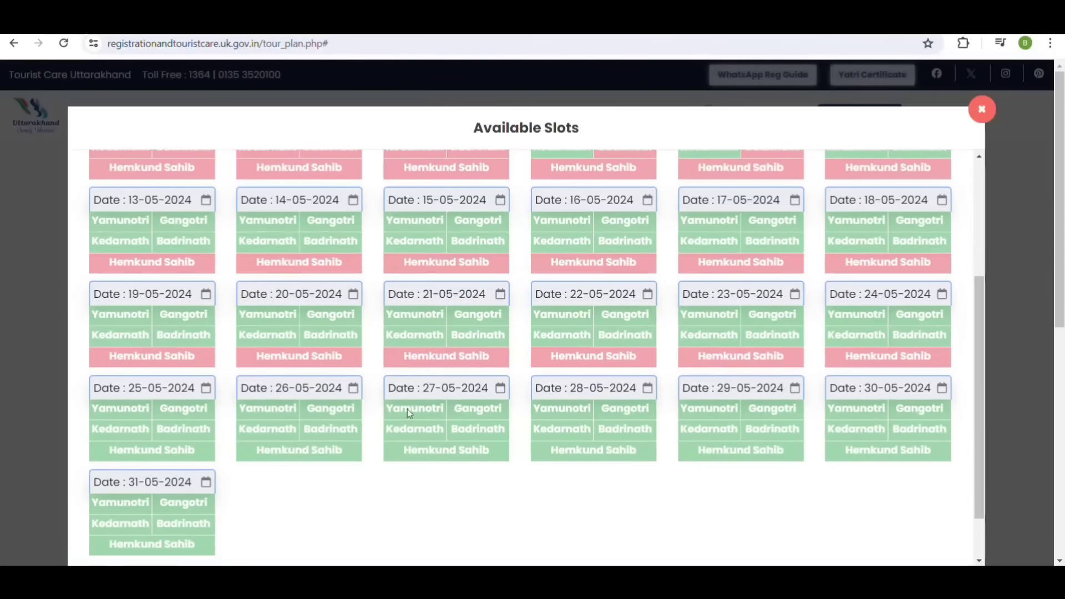
{"action": "scroll", "coordinate": [627, 320], "scroll_direction": "up", "scroll_amount": 5}
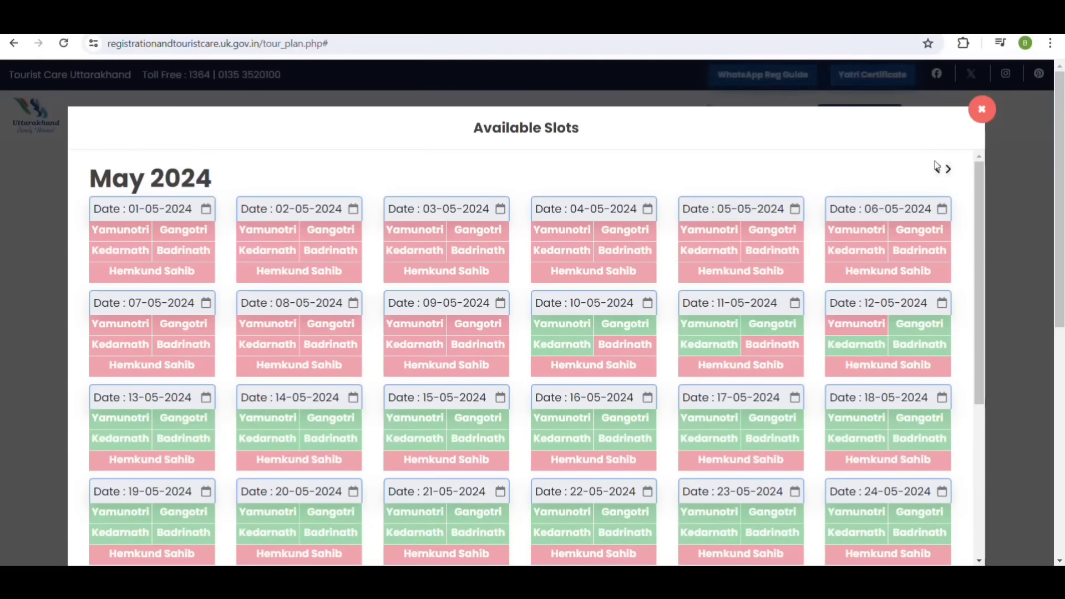
{"action": "left_click", "coordinate": [982, 110]}
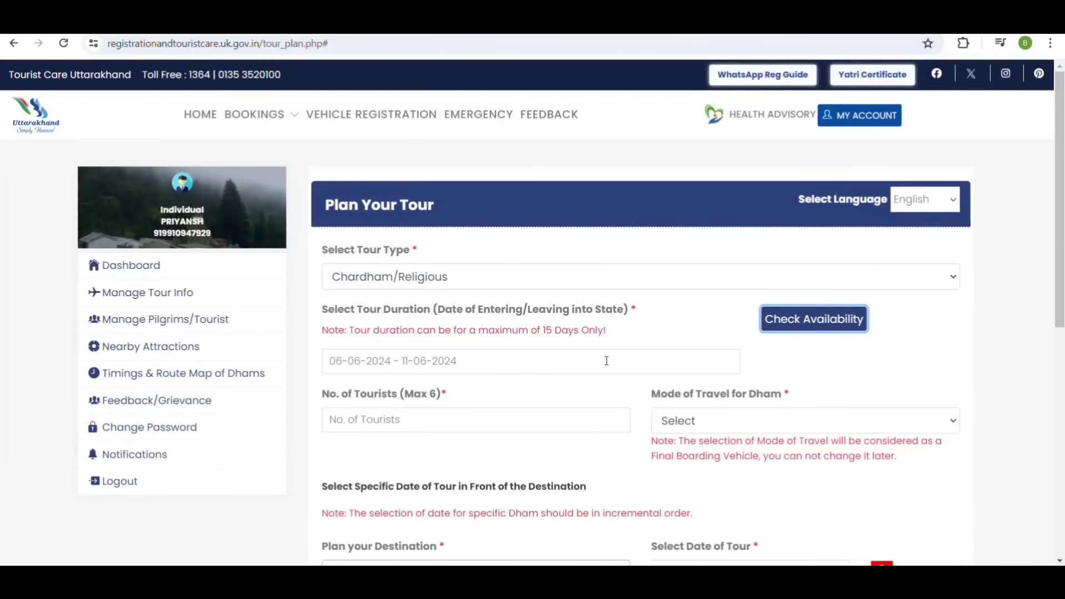
- Set the mode of travel for the dham to By Road
{"action": "scroll", "coordinate": [603, 363], "scroll_direction": "down", "scroll_amount": 1}
{"action": "scroll", "coordinate": [602, 363], "scroll_direction": "down", "scroll_amount": 2}
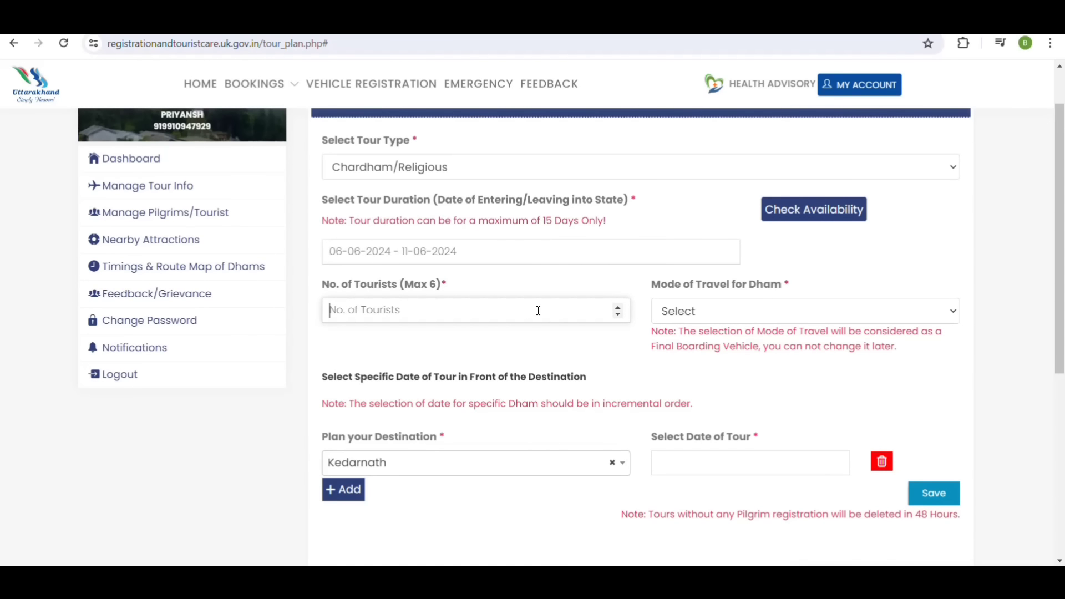
{"action": "left_click", "coordinate": [748, 312]}
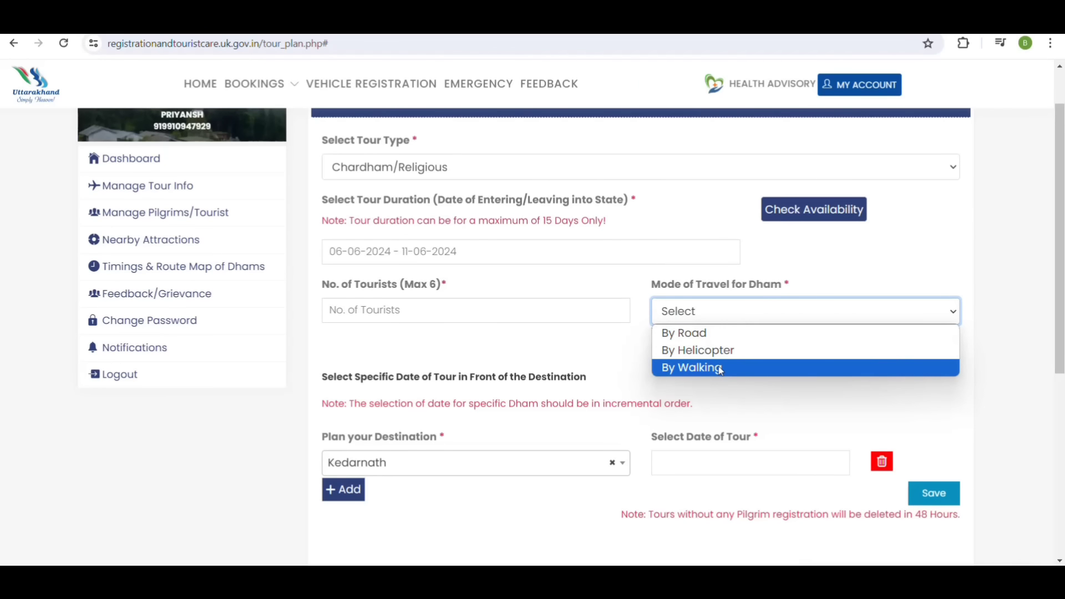
{"action": "left_click", "coordinate": [694, 336]}
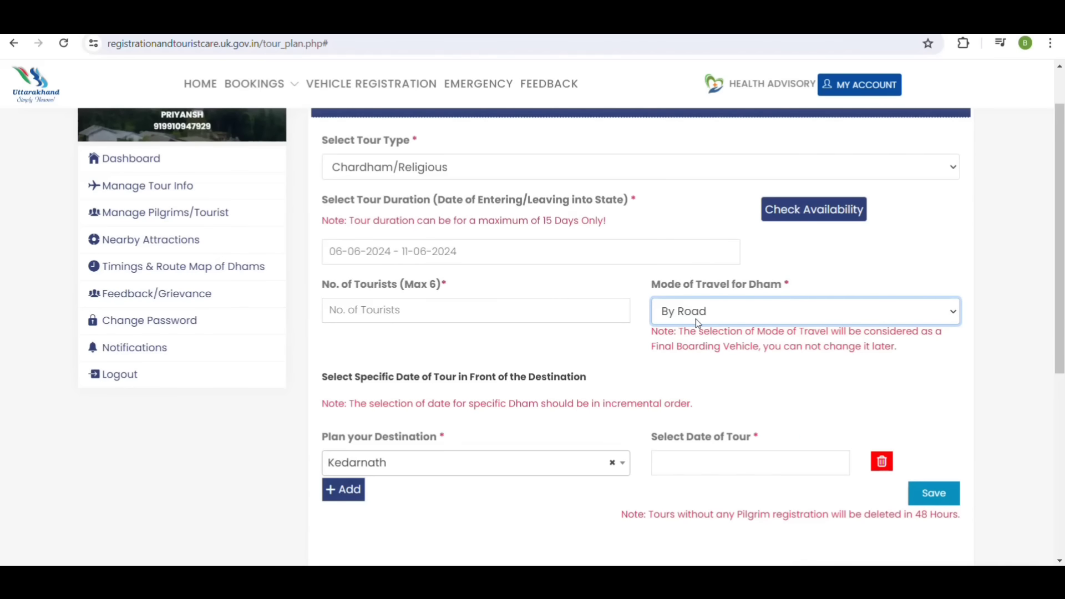
{"action": "left_click", "coordinate": [714, 317]}
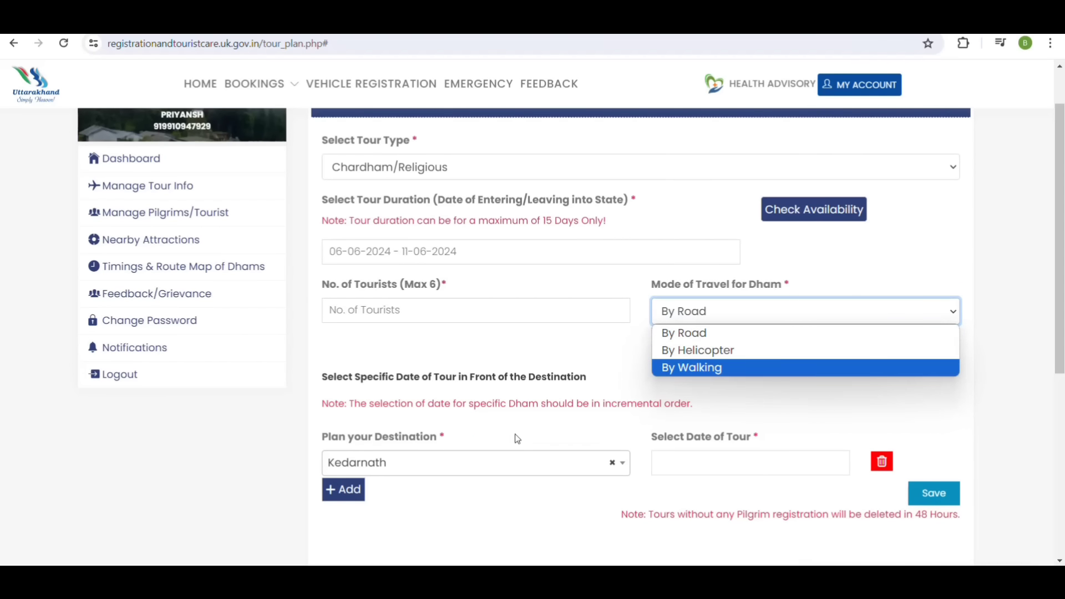
{"action": "left_click", "coordinate": [452, 507]}
- Set the number of tourists to 1
{"action": "scroll", "coordinate": [454, 494], "scroll_direction": "down", "scroll_amount": 1}
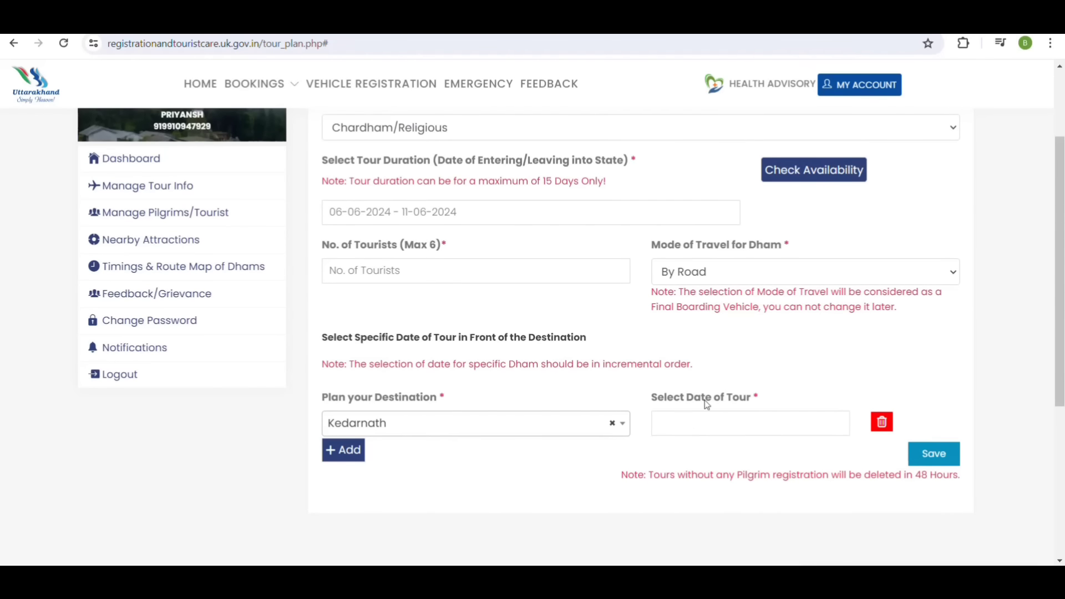
{"action": "left_click", "coordinate": [690, 424]}
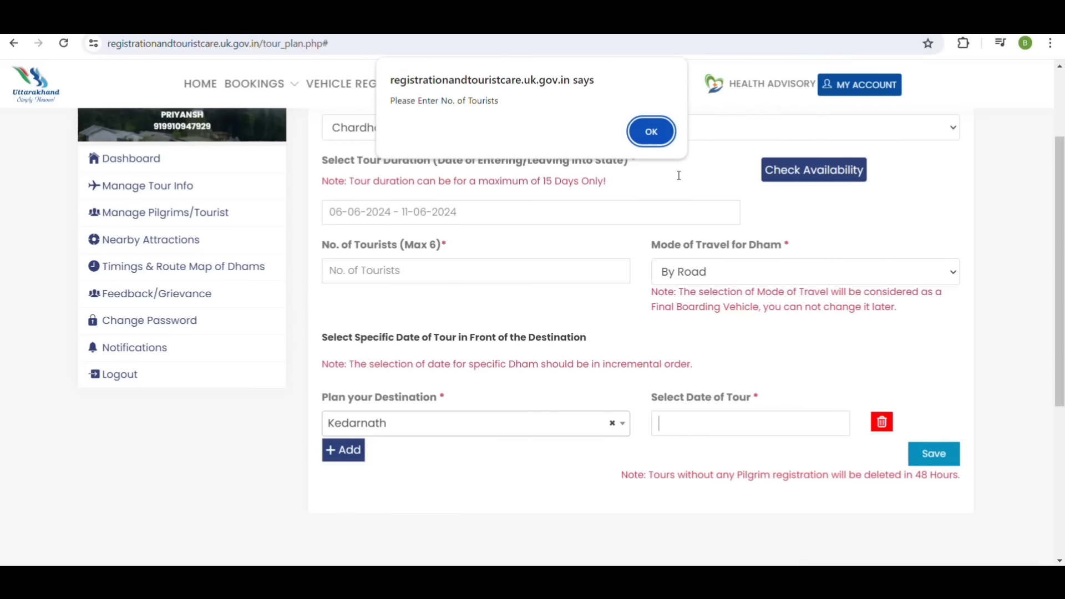
{"action": "left_click", "coordinate": [649, 132]}
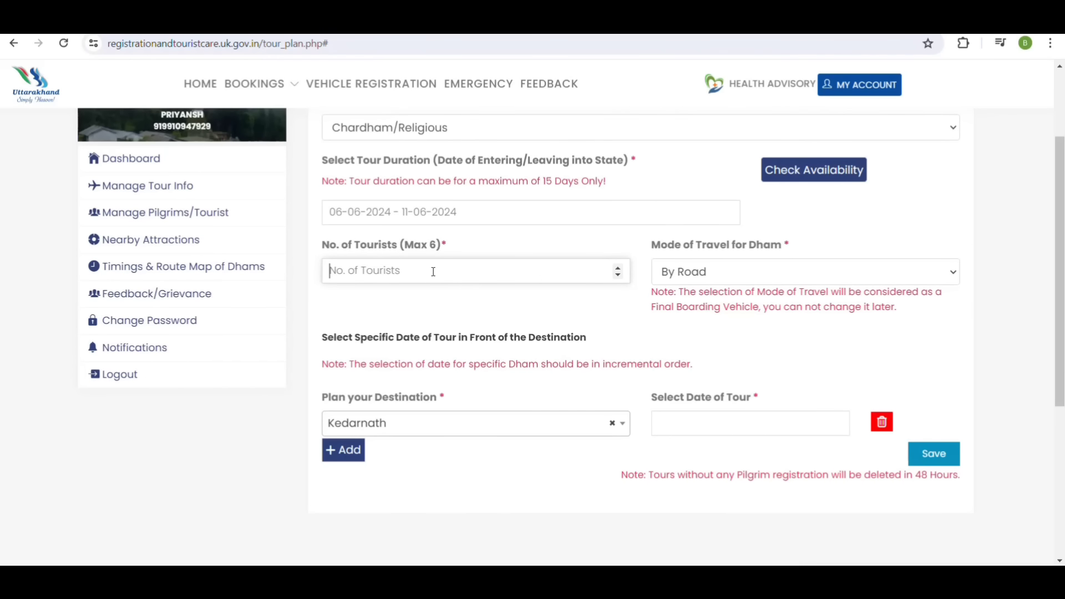
{"action": "type", "text": "1"}
{"action": "left_click", "coordinate": [522, 312]}
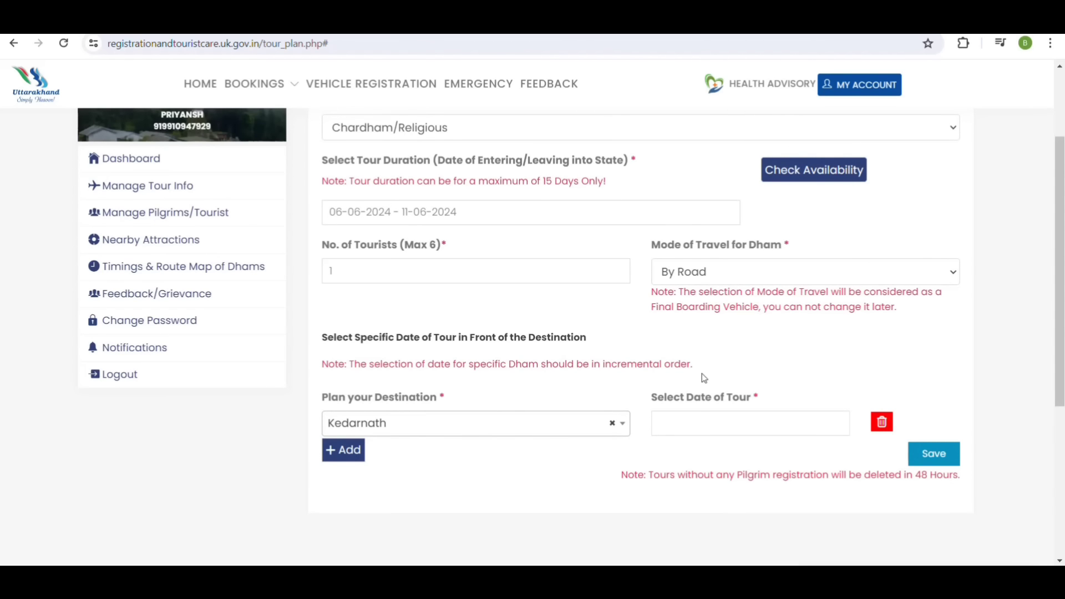
- Set the Kedarnath tour date to 06-06-2024, review the tour plan and save it
{"action": "left_click", "coordinate": [680, 422]}
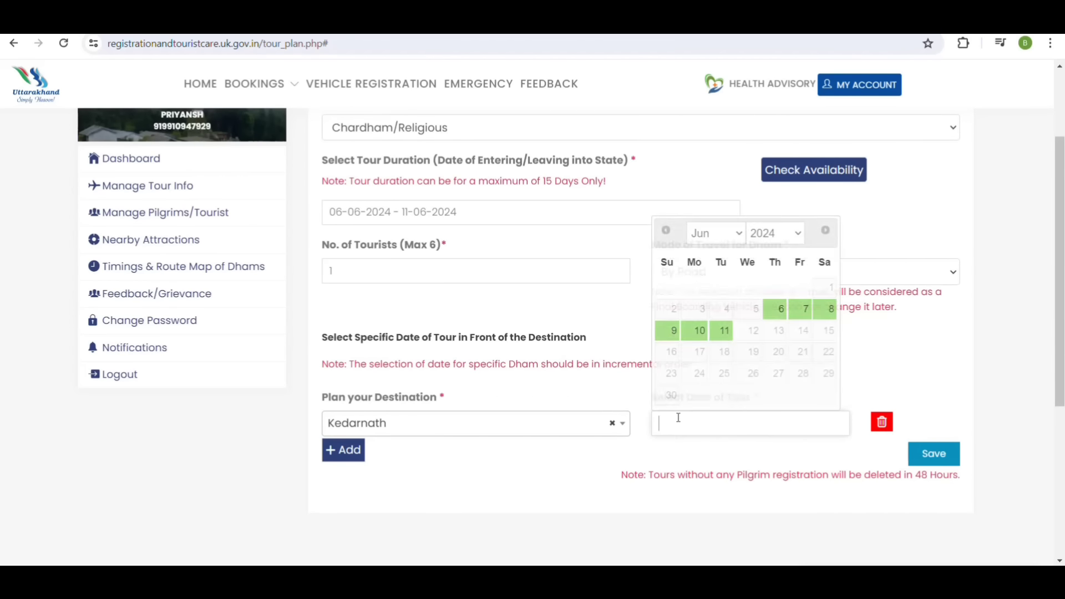
{"action": "left_click", "coordinate": [779, 312]}
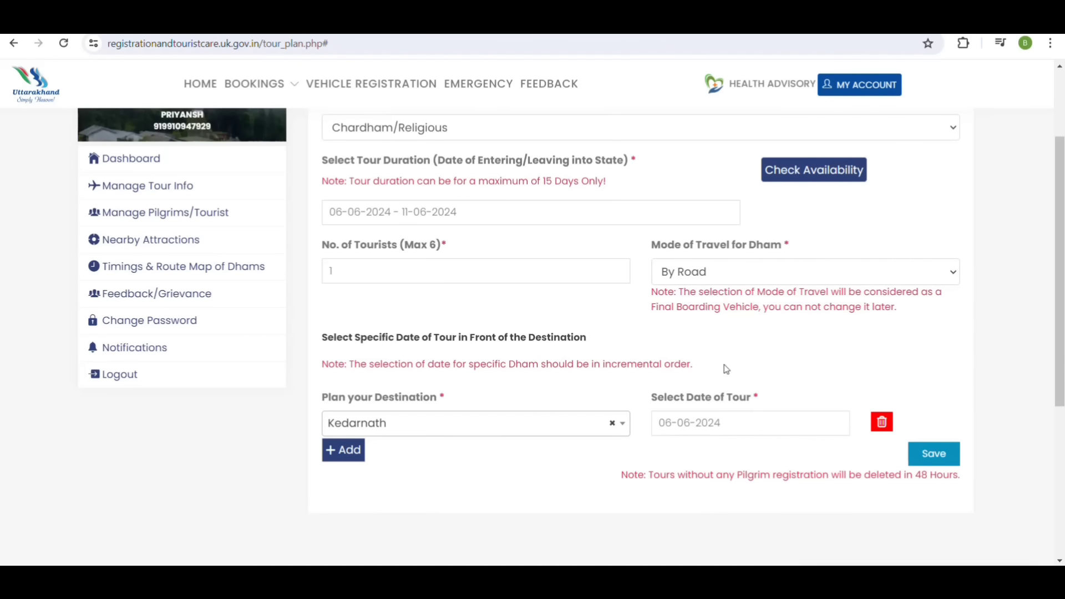
{"action": "scroll", "coordinate": [569, 335], "scroll_direction": "up", "scroll_amount": 2}
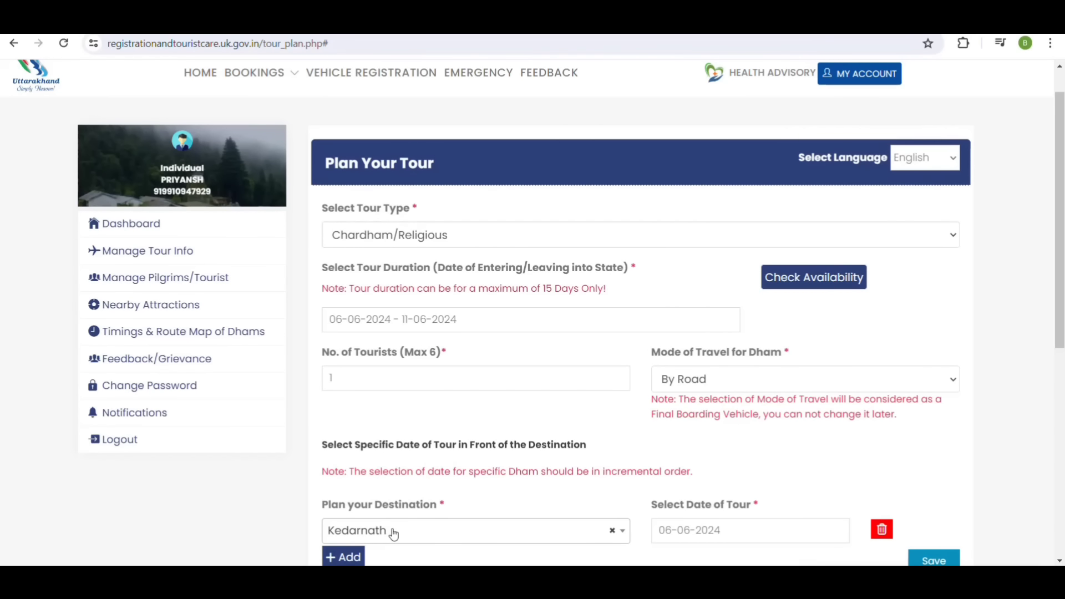
{"action": "scroll", "coordinate": [398, 516], "scroll_direction": "down", "scroll_amount": 2}
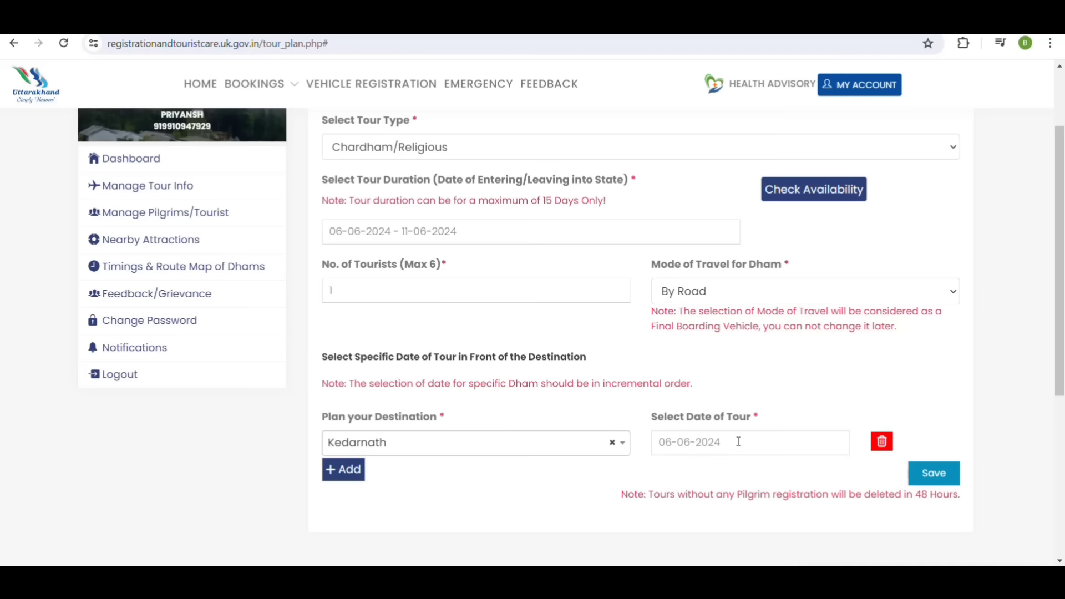
{"action": "left_click", "coordinate": [932, 476]}
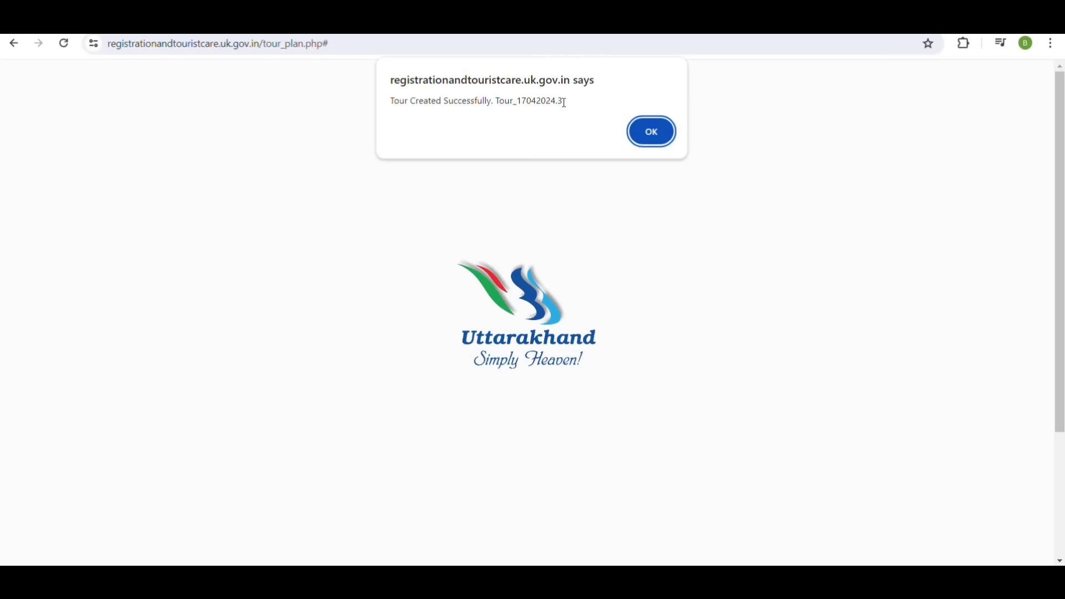
- Acknowledge the created tour and check the selected tour name on the pilgrim registration form
{"action": "left_click", "coordinate": [654, 133]}
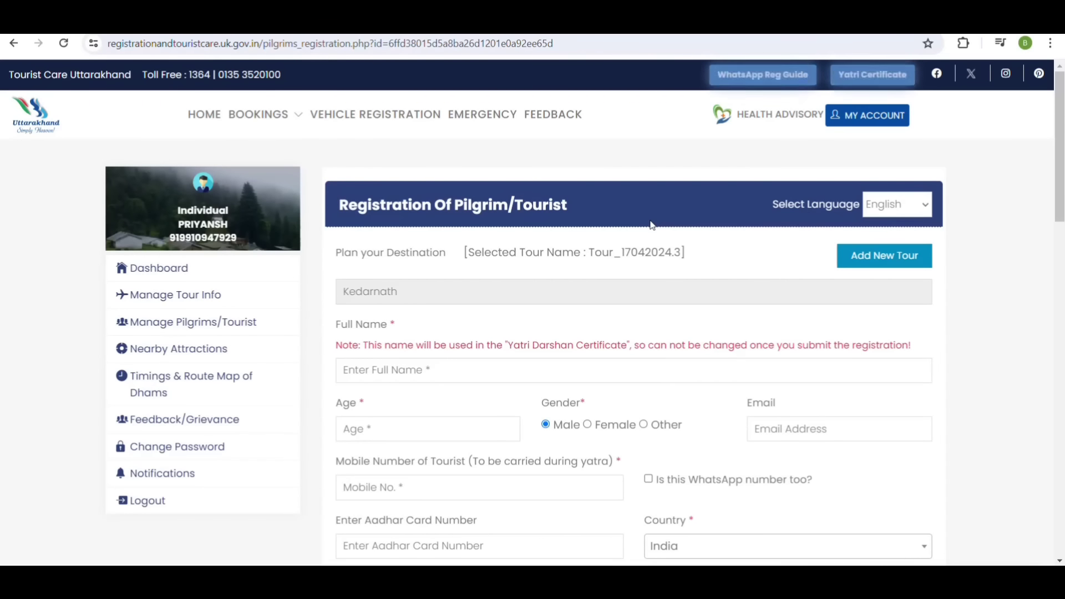
{"action": "scroll", "coordinate": [1000, 310], "scroll_direction": "down", "scroll_amount": 3}
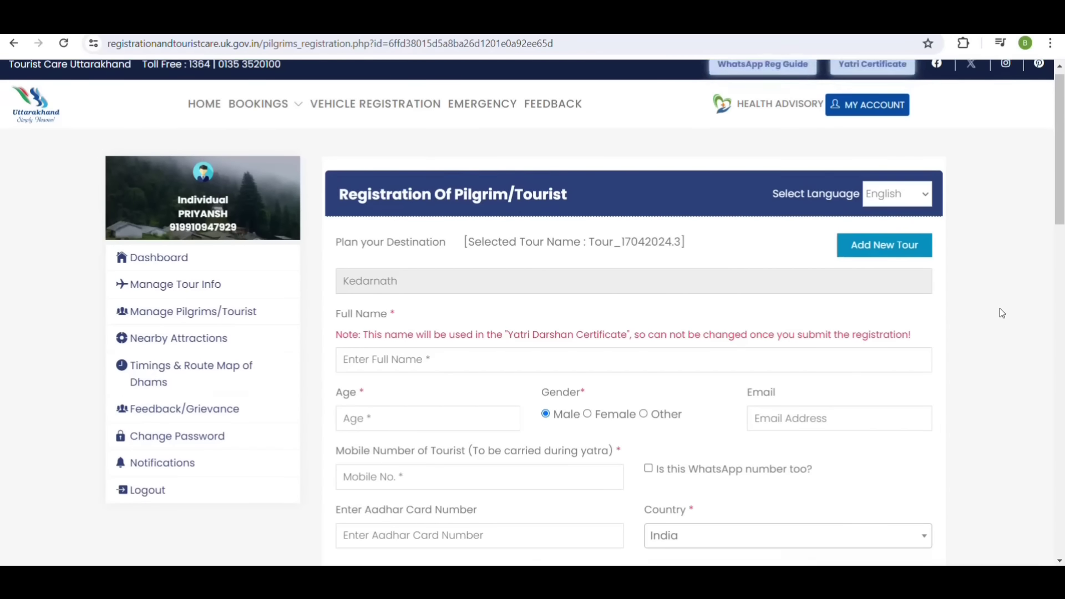
{"action": "scroll", "coordinate": [999, 312], "scroll_direction": "up", "scroll_amount": 2}
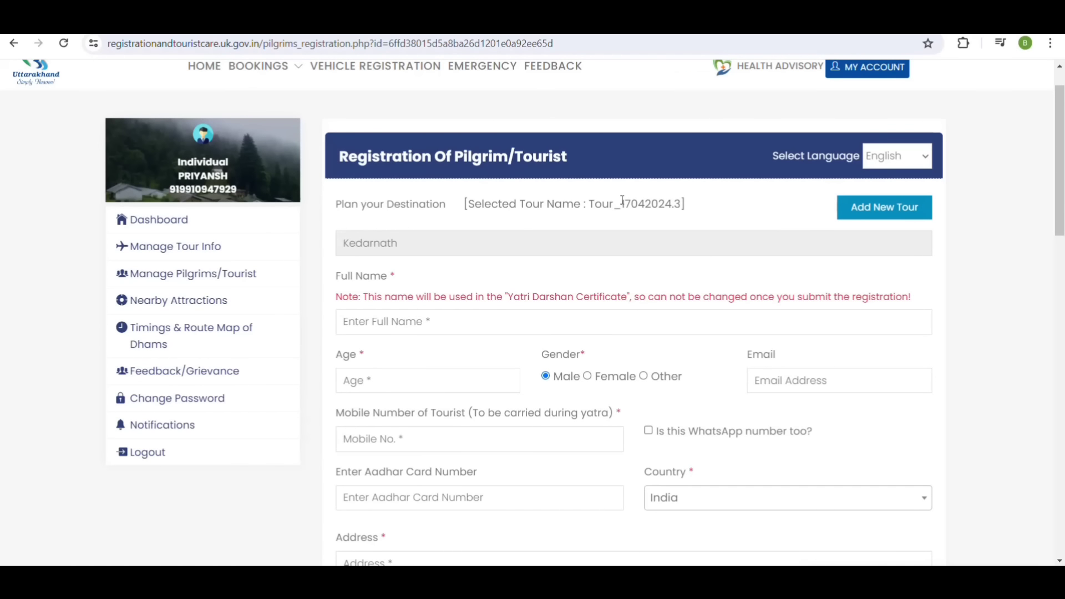
{"action": "left_click_drag", "start_coordinate": [622, 201], "coordinate": [685, 202]}
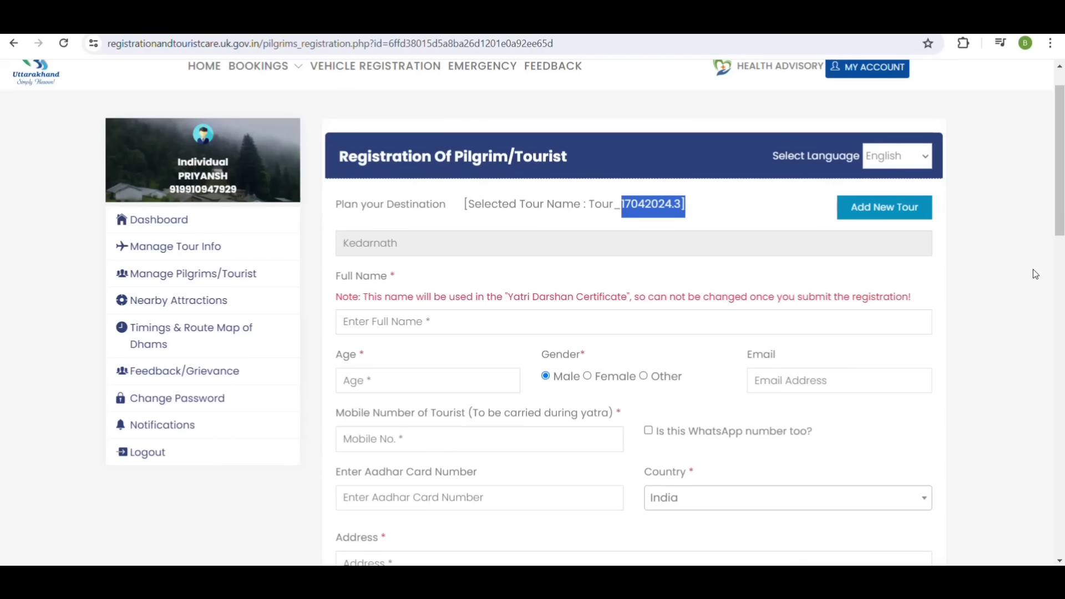
- Examine the full name, age, gender, email, mobile number and Aadhar card fields of the pilgrim form without filling them in
{"action": "left_click", "coordinate": [357, 321]}
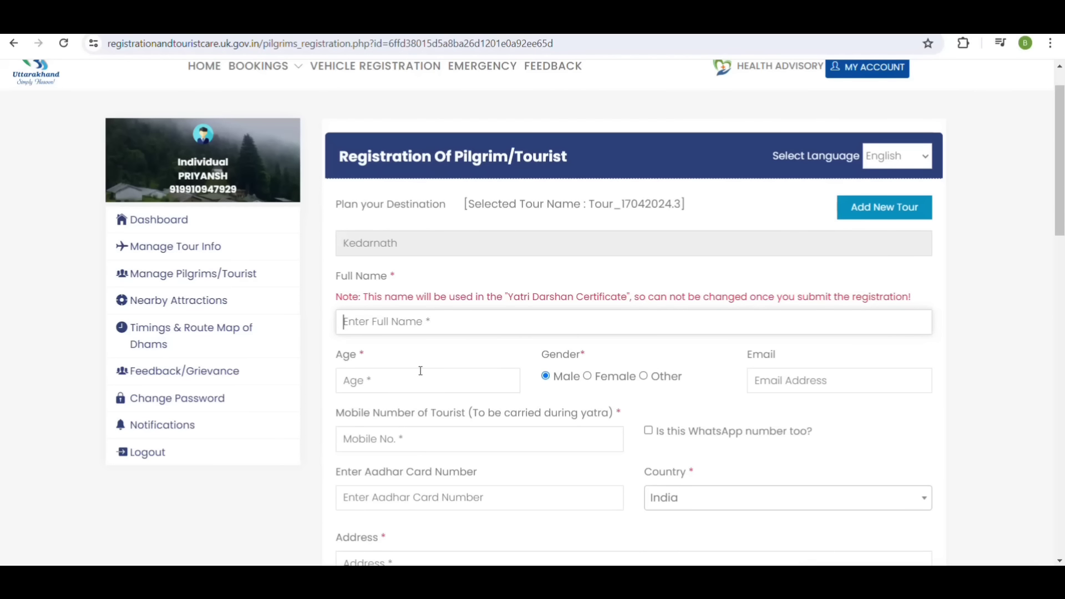
{"action": "left_click", "coordinate": [378, 383]}
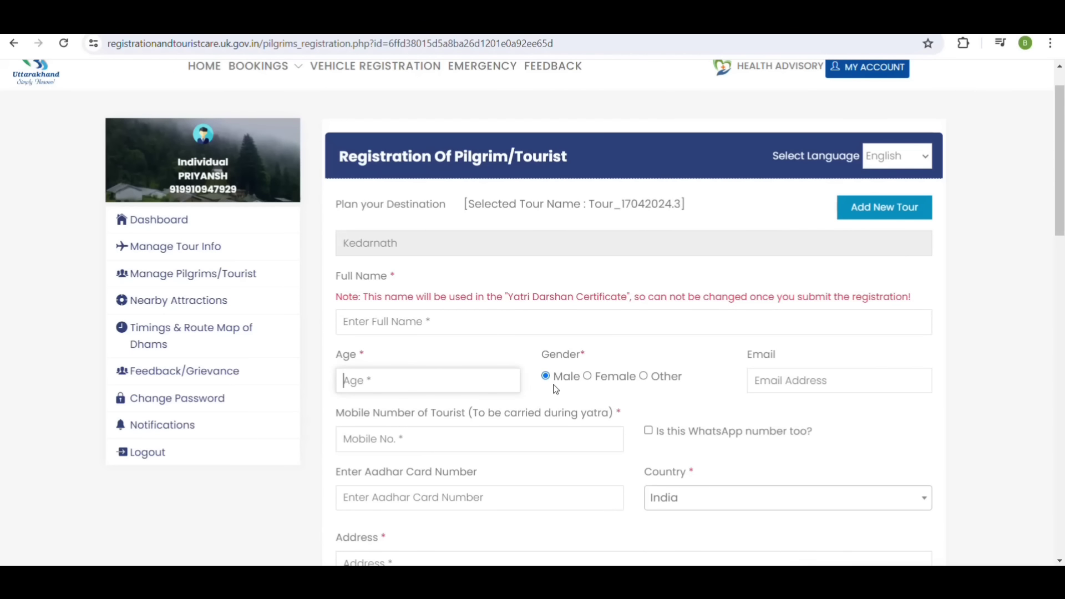
{"action": "left_click", "coordinate": [766, 378]}
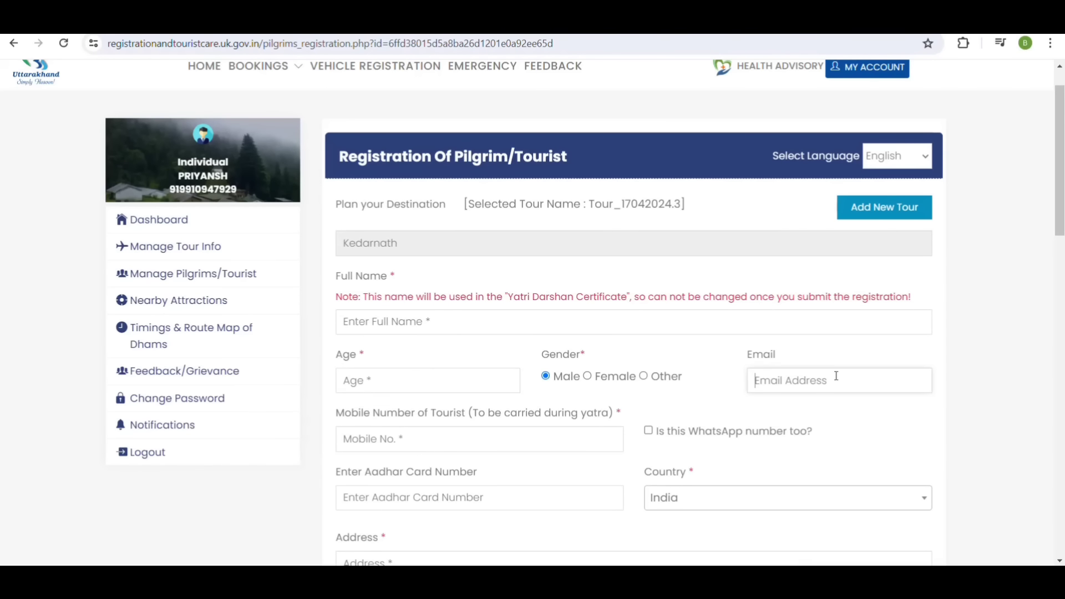
{"action": "scroll", "coordinate": [983, 371], "scroll_direction": "down", "scroll_amount": 3}
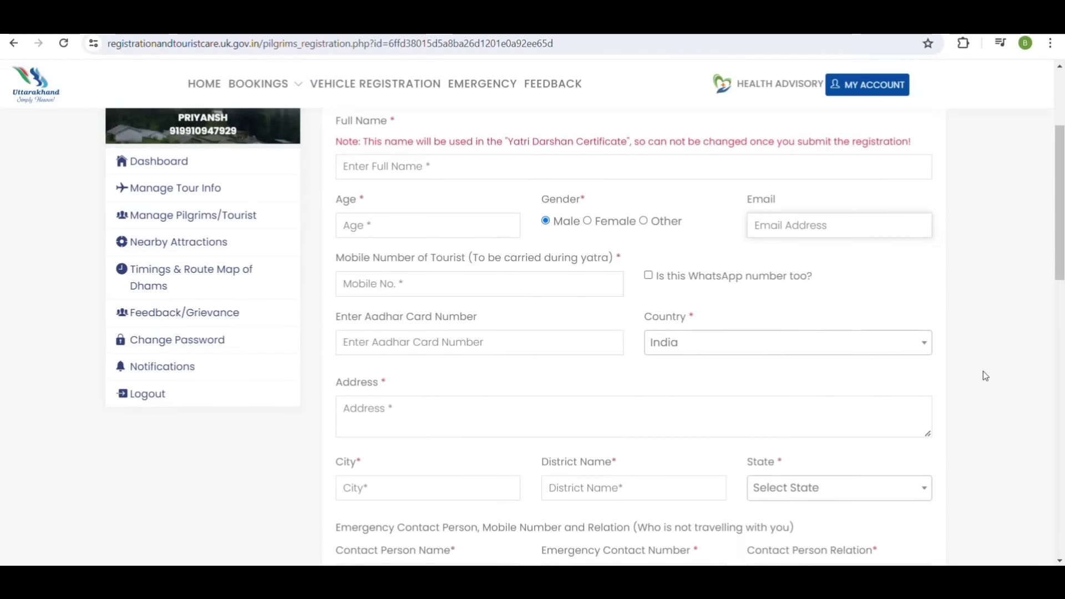
{"action": "left_click", "coordinate": [343, 284]}
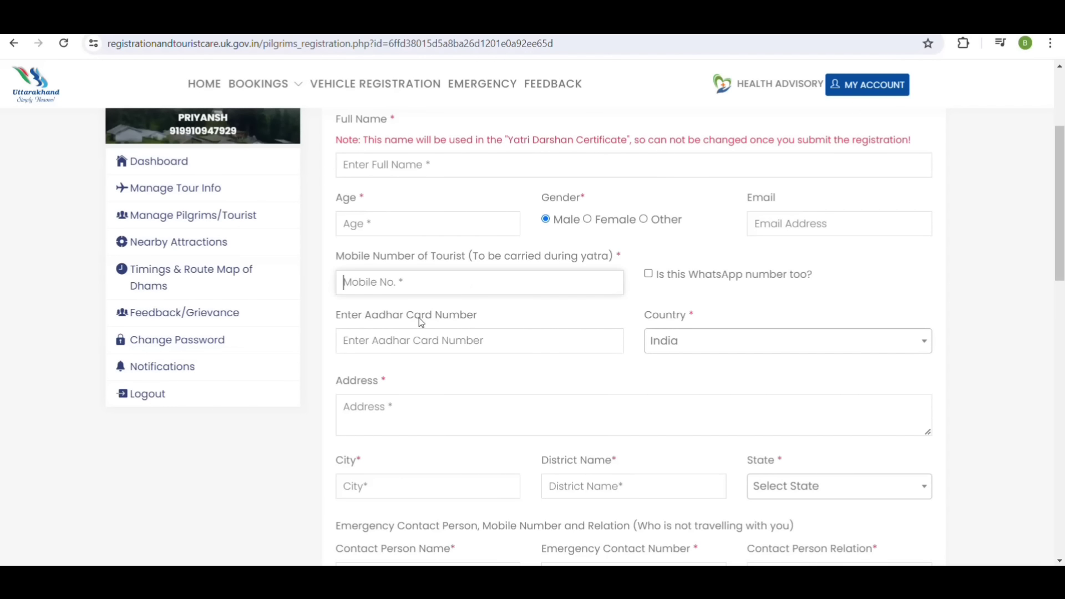
{"action": "left_click", "coordinate": [355, 343]}
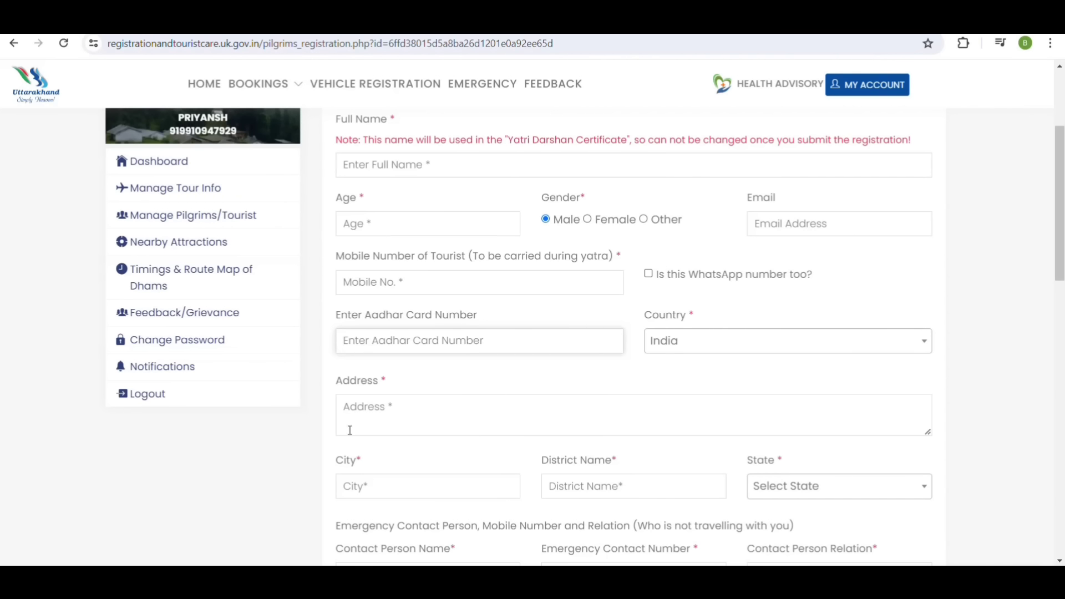
- Examine the address, city, district, state and emergency contact fields of the pilgrim form
{"action": "left_click", "coordinate": [349, 407]}
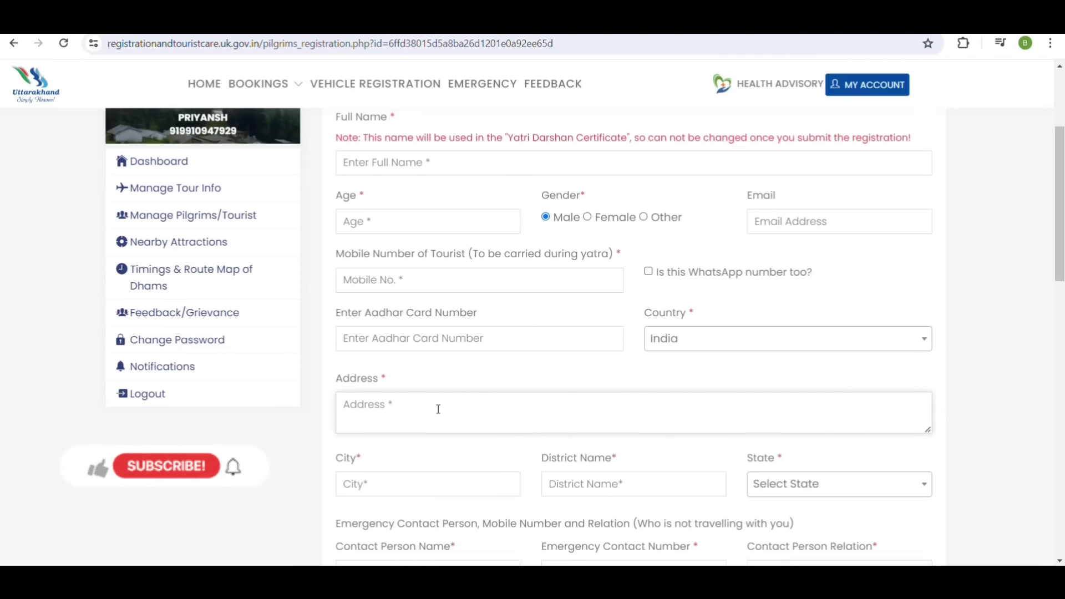
{"action": "scroll", "coordinate": [436, 408], "scroll_direction": "down", "scroll_amount": 2}
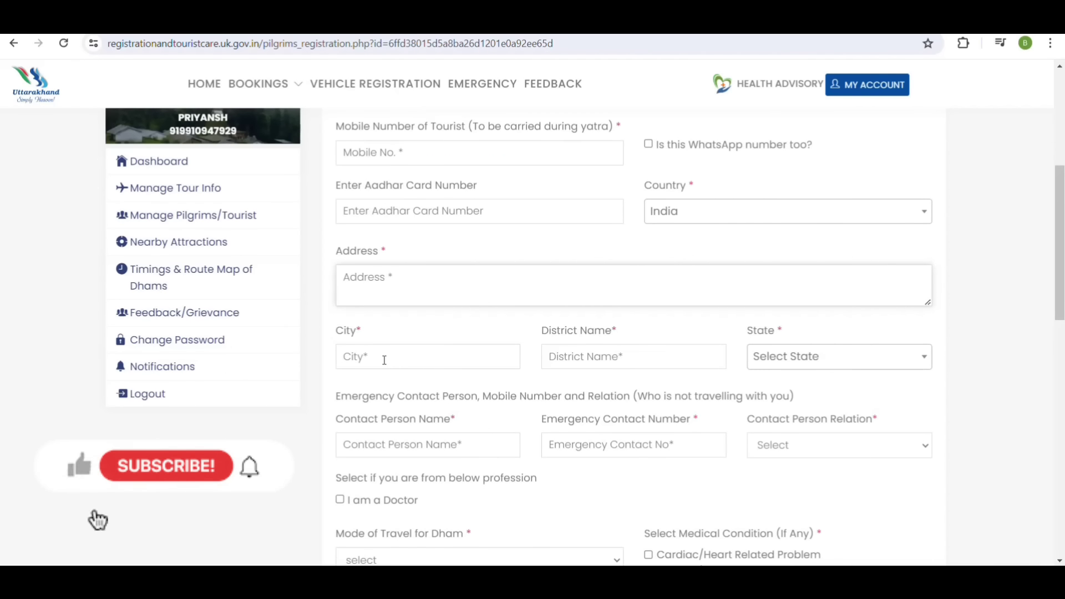
{"action": "left_click", "coordinate": [385, 358]}
{"action": "left_click", "coordinate": [591, 359]}
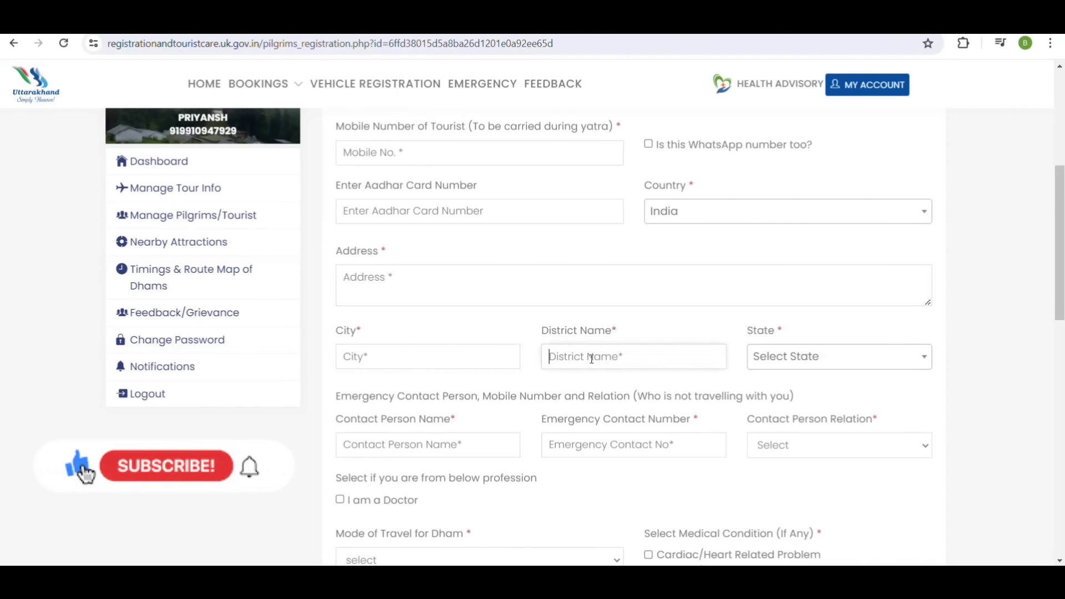
{"action": "left_click", "coordinate": [768, 361]}
{"action": "left_click", "coordinate": [926, 361]}
{"action": "scroll", "coordinate": [1009, 358], "scroll_direction": "down", "scroll_amount": 1}
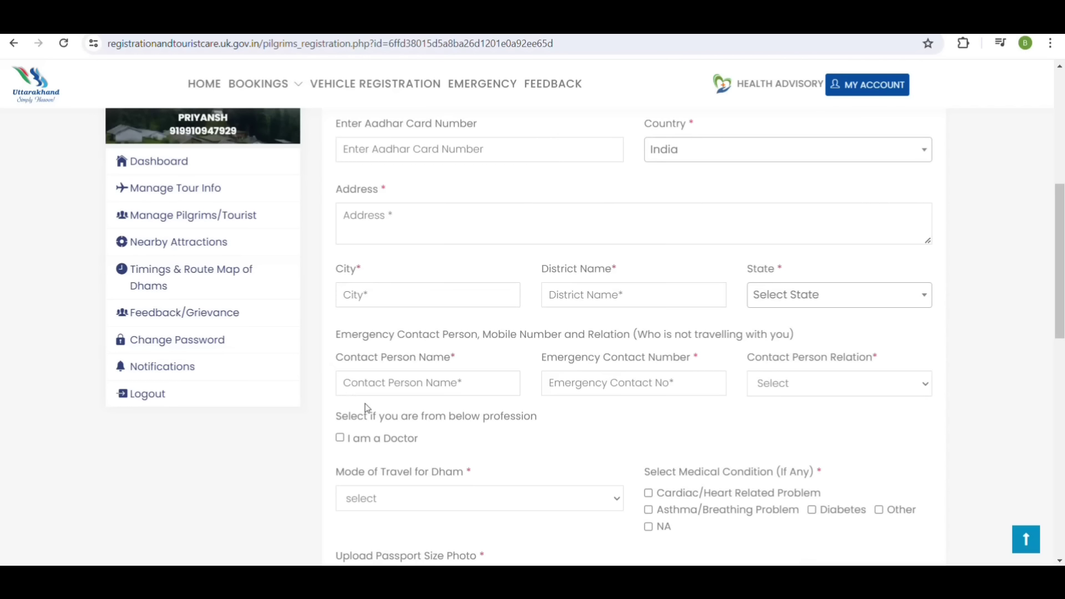
- View the available modes of travel for the dham and close the choices without picking one
{"action": "scroll", "coordinate": [366, 407], "scroll_direction": "down", "scroll_amount": 2}
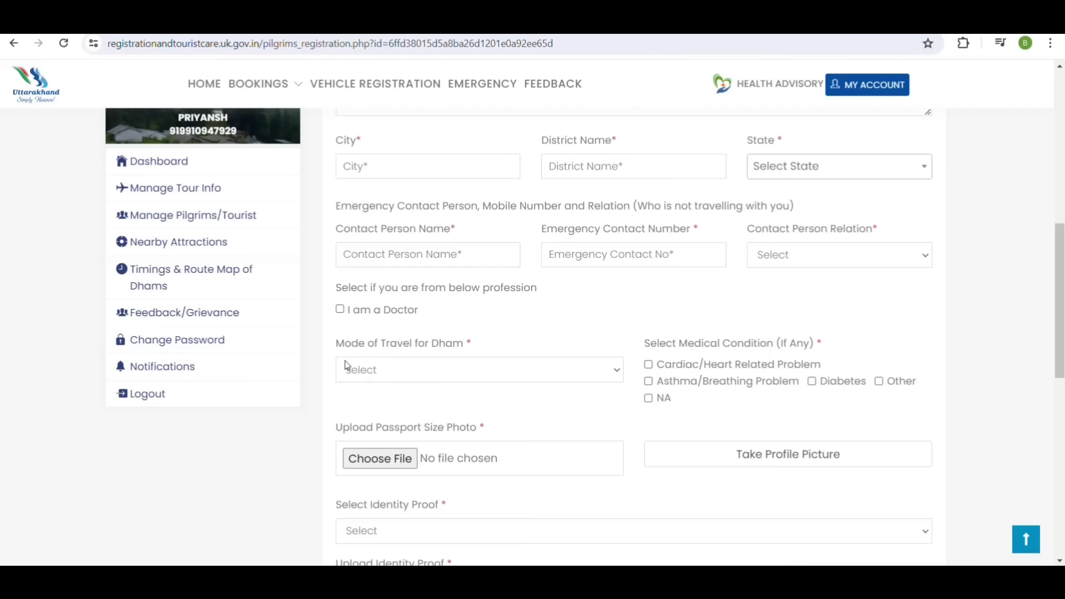
{"action": "left_click", "coordinate": [458, 374]}
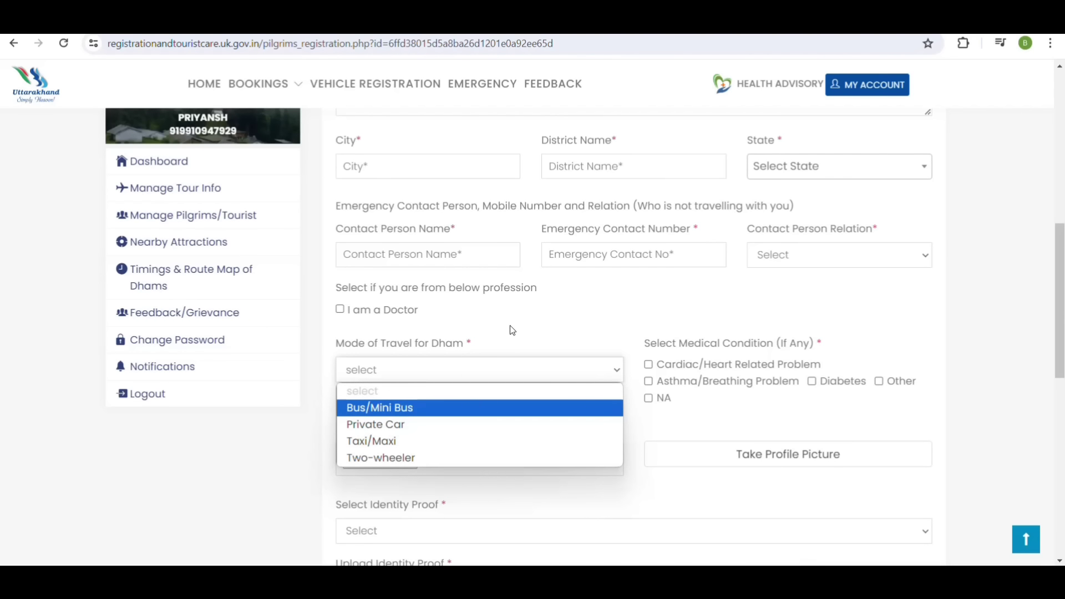
{"action": "left_click", "coordinate": [555, 347]}
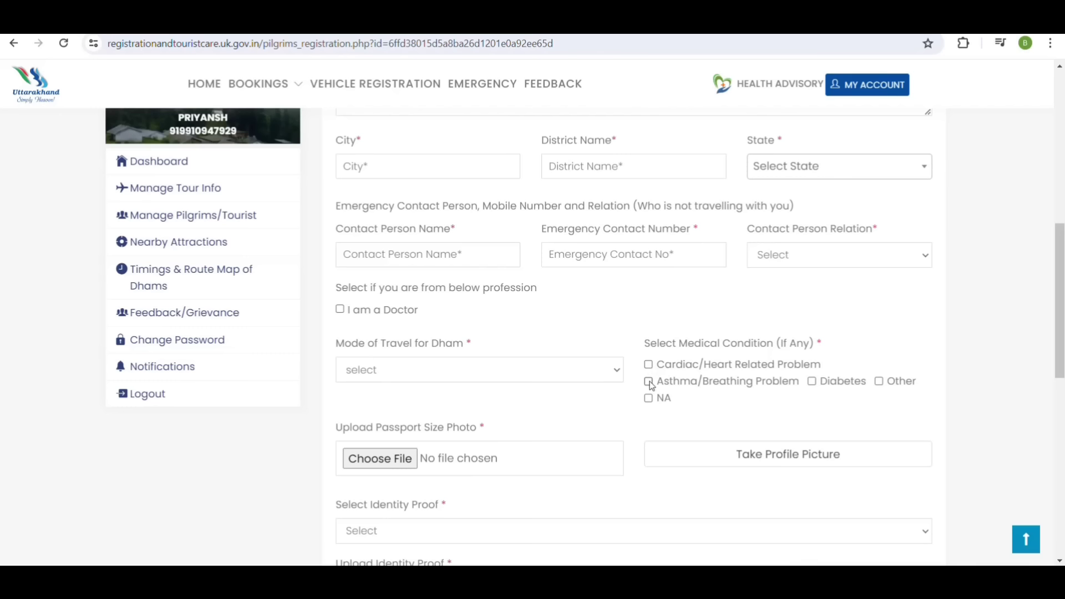
- Examine the passport photo upload and the accepted identity proof types, leaving the identity proof unselected
{"action": "scroll", "coordinate": [706, 398], "scroll_direction": "down", "scroll_amount": 1}
{"action": "scroll", "coordinate": [705, 399], "scroll_direction": "down", "scroll_amount": 2}
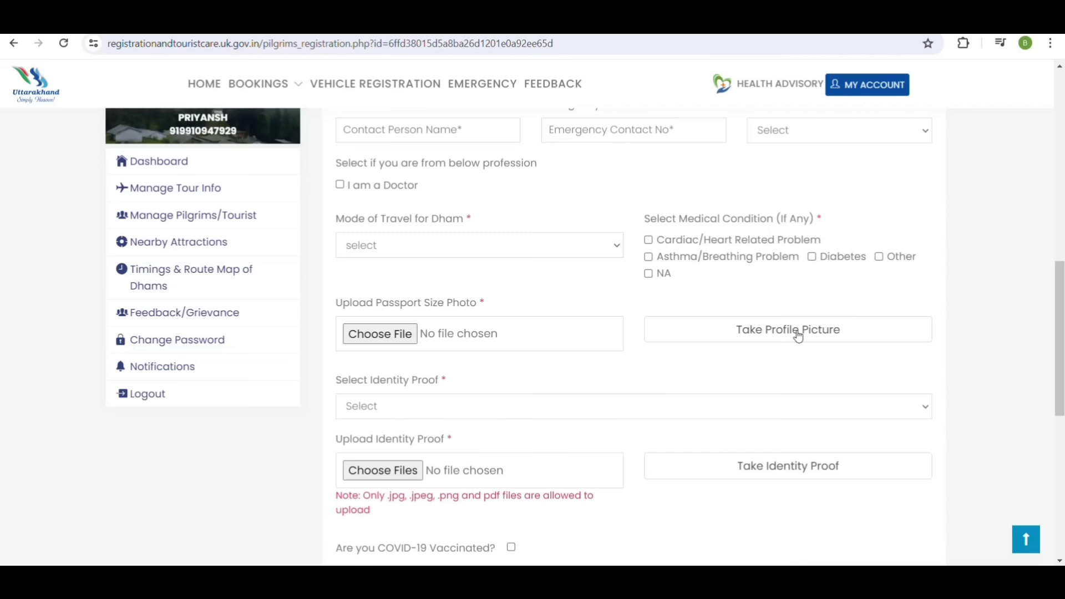
{"action": "scroll", "coordinate": [399, 345], "scroll_direction": "down", "scroll_amount": 1}
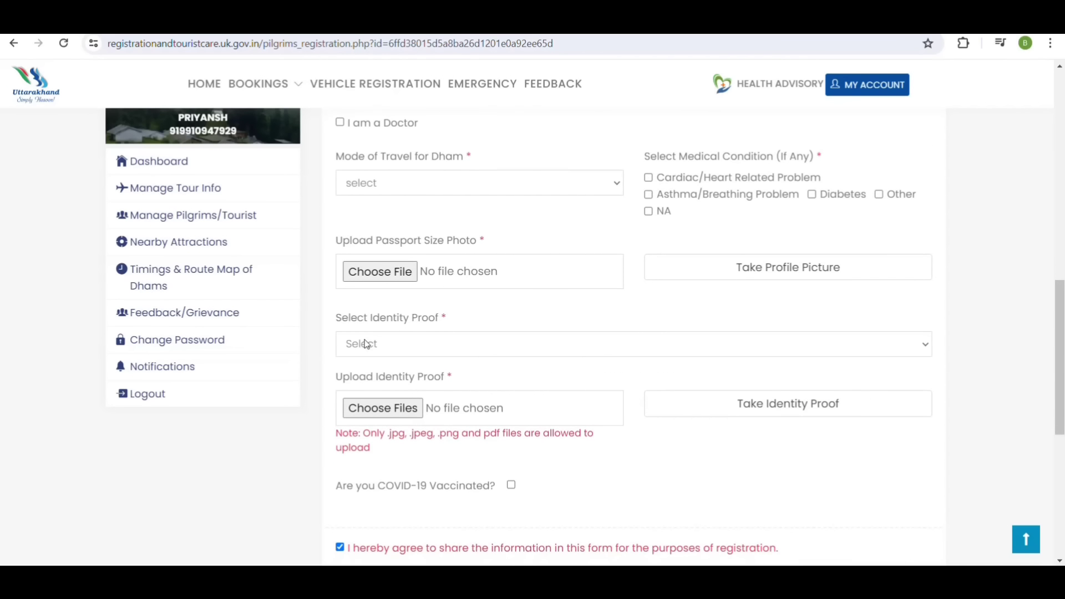
{"action": "left_click", "coordinate": [522, 348]}
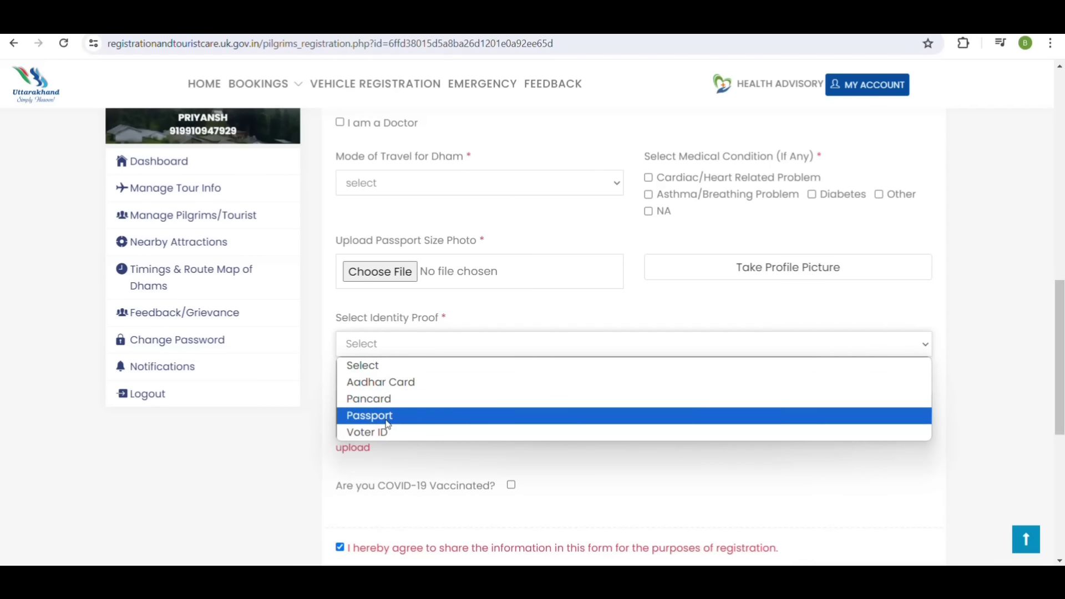
{"action": "left_click", "coordinate": [546, 314]}
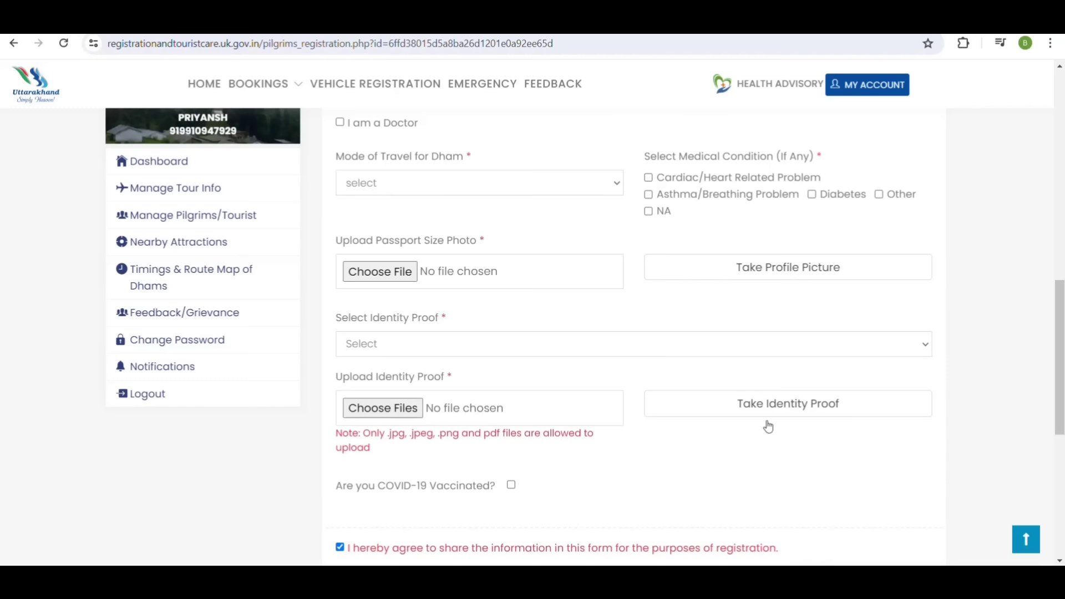
- Look over the vaccination and consent options at the end of the form and review the whole form without submitting
{"action": "scroll", "coordinate": [738, 435], "scroll_direction": "down", "scroll_amount": 3}
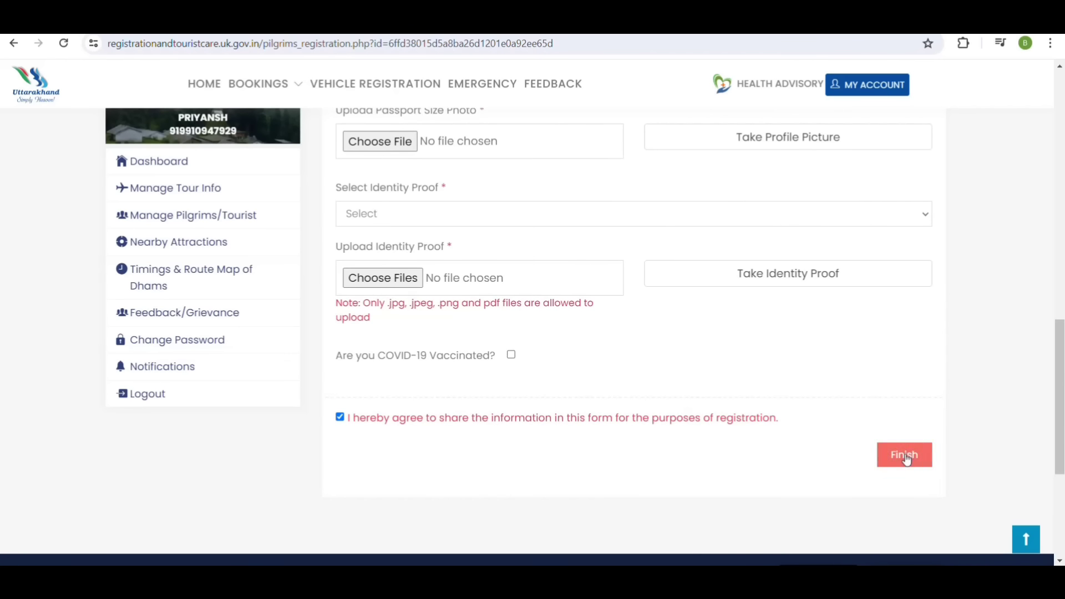
{"action": "scroll", "coordinate": [718, 441], "scroll_direction": "up", "scroll_amount": 3}
{"action": "scroll", "coordinate": [718, 444], "scroll_direction": "up", "scroll_amount": 9}
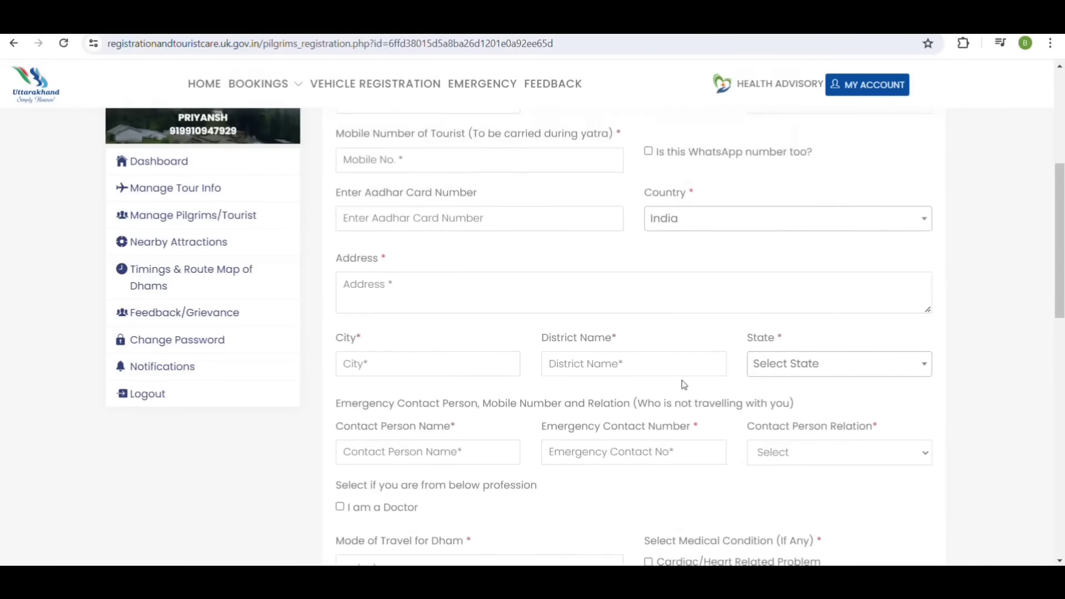
{"action": "scroll", "coordinate": [683, 444], "scroll_direction": "down", "scroll_amount": 17}
{"action": "scroll", "coordinate": [681, 455], "scroll_direction": "up", "scroll_amount": 10}
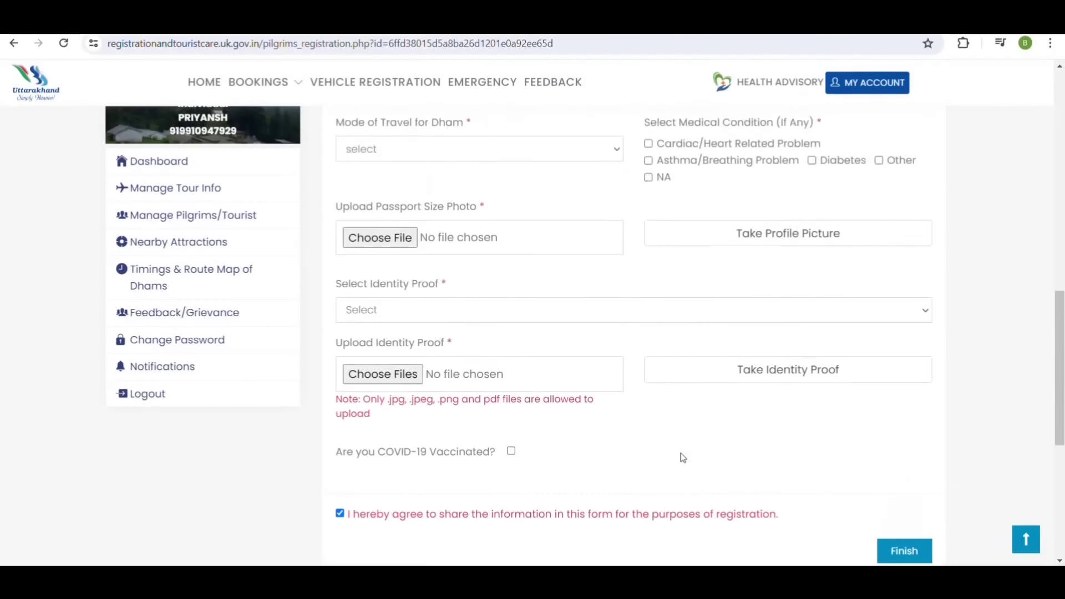
- Leave the pilgrim form and open the list of planned tours
{"action": "scroll", "coordinate": [683, 458], "scroll_direction": "up", "scroll_amount": 5}
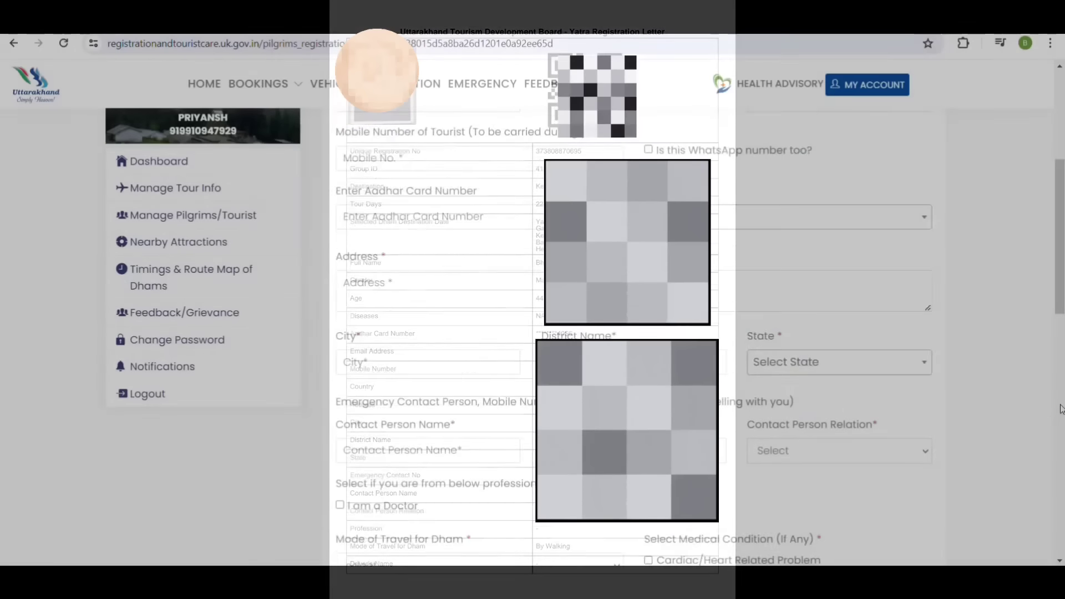
{"action": "scroll", "coordinate": [113, 335], "scroll_direction": "up", "scroll_amount": 6}
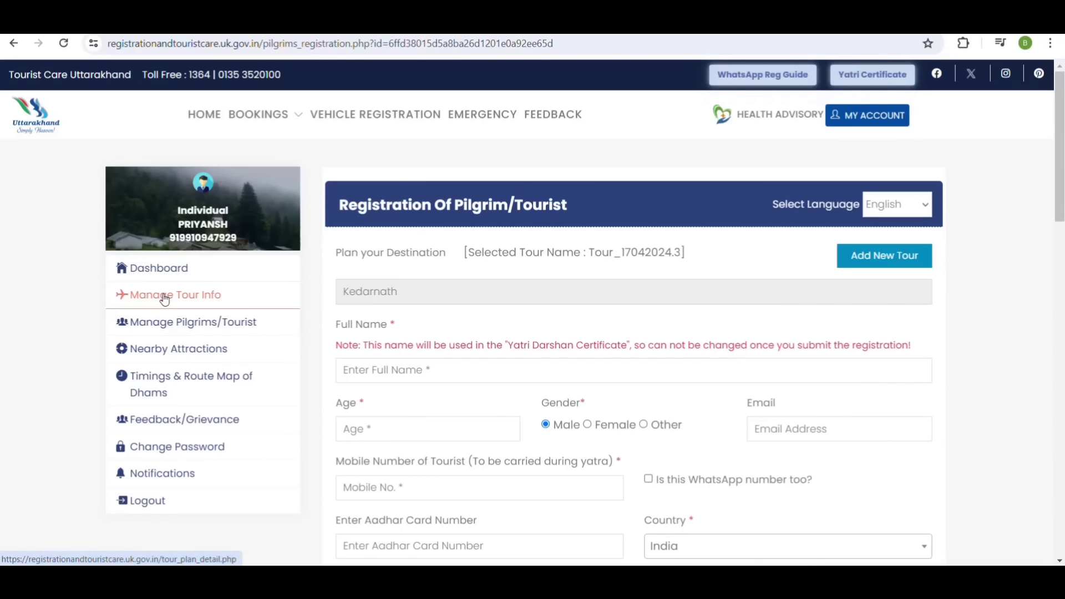
{"action": "left_click", "coordinate": [165, 297]}
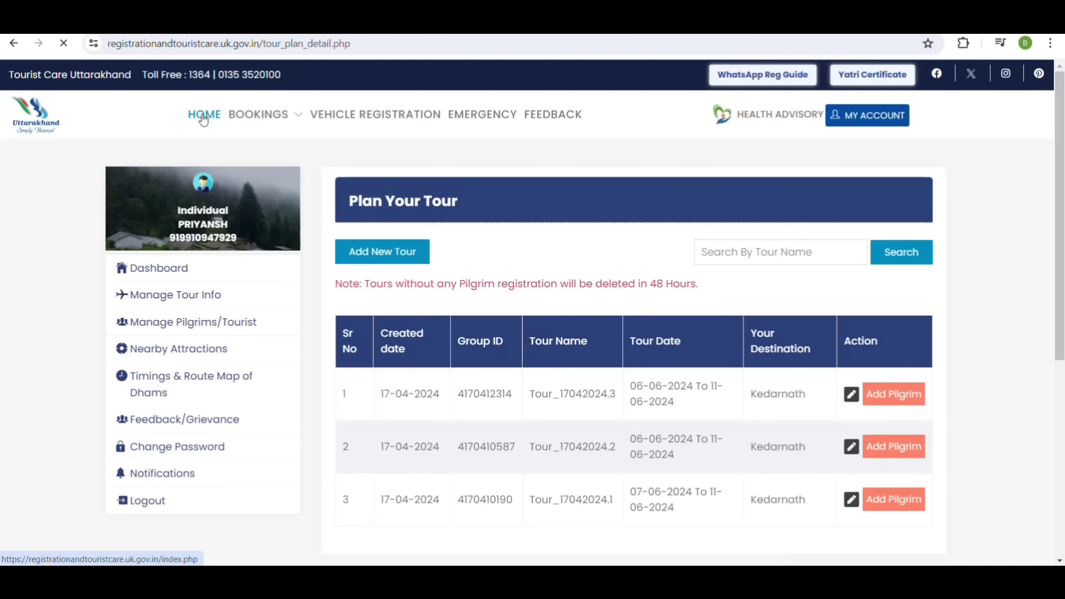
- Go to the portal's home page and read the web portal, mobile app and WhatsApp modes of registration
{"action": "scroll", "coordinate": [422, 322], "scroll_direction": "down", "scroll_amount": 3}
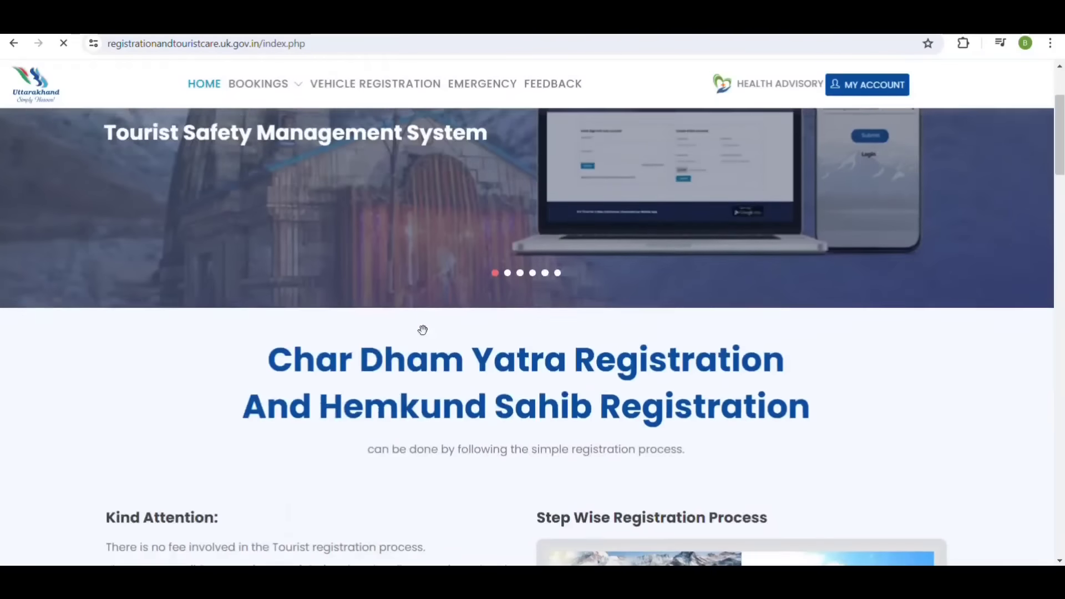
{"action": "scroll", "coordinate": [423, 332], "scroll_direction": "down", "scroll_amount": 5}
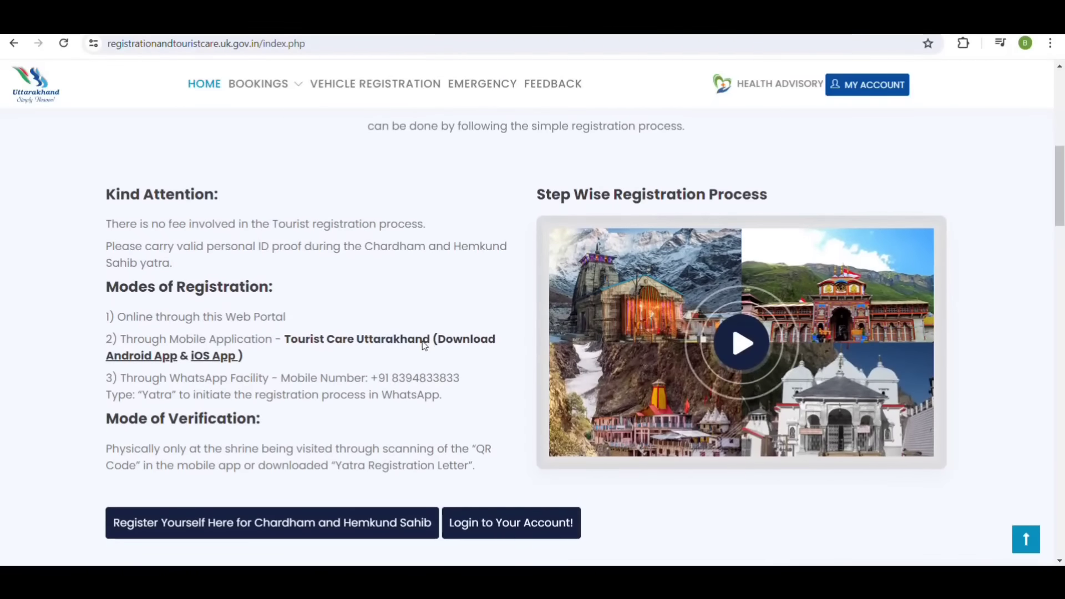
{"action": "left_click_drag", "start_coordinate": [117, 316], "coordinate": [285, 315]}
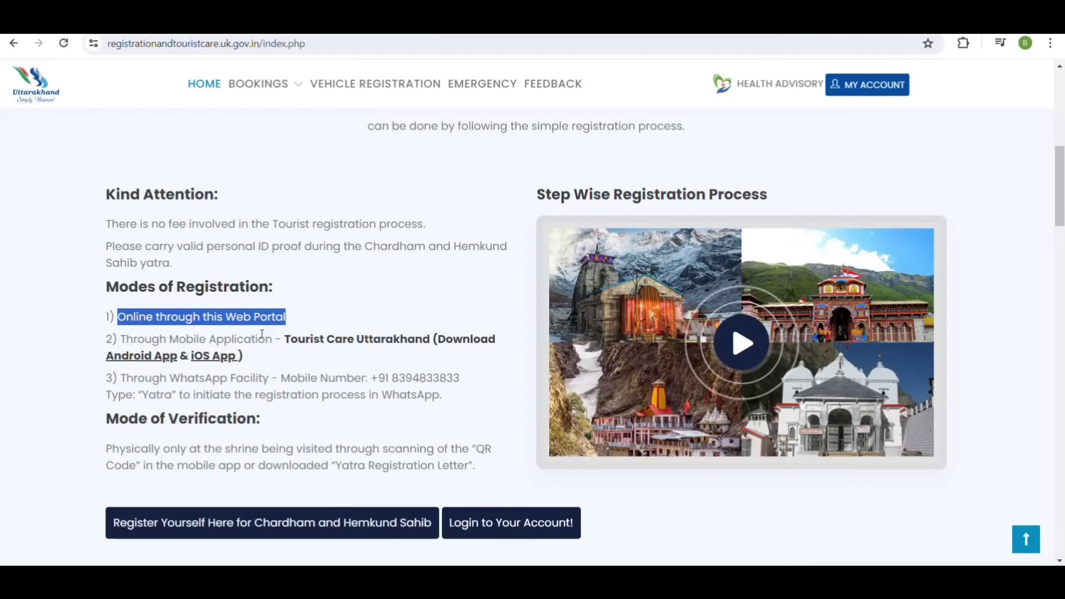
{"action": "left_click_drag", "start_coordinate": [285, 339], "coordinate": [433, 332]}
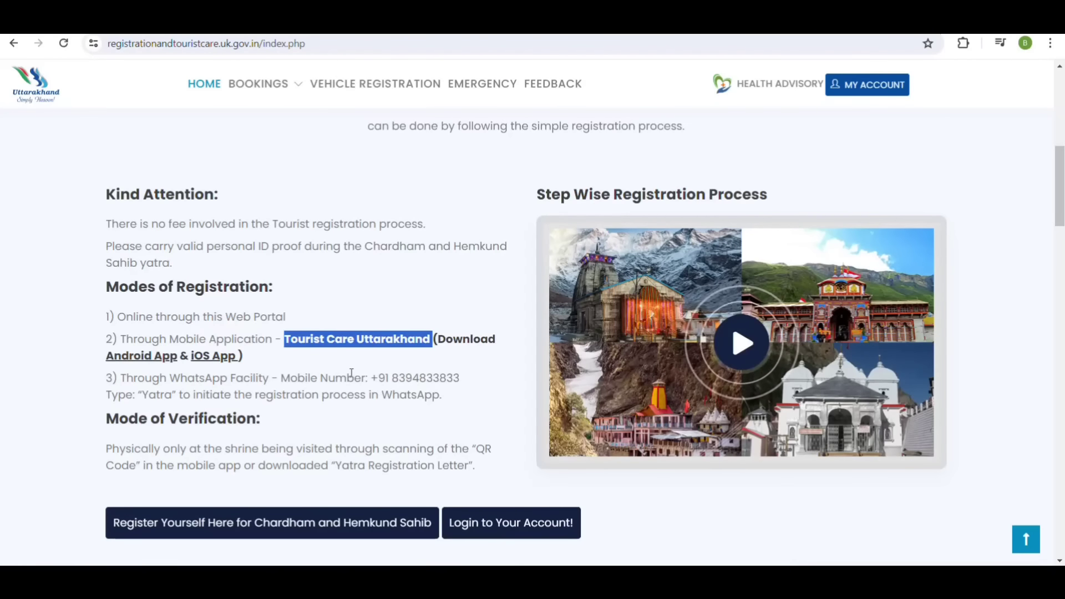
{"action": "left_click_drag", "start_coordinate": [378, 377], "coordinate": [464, 377]}
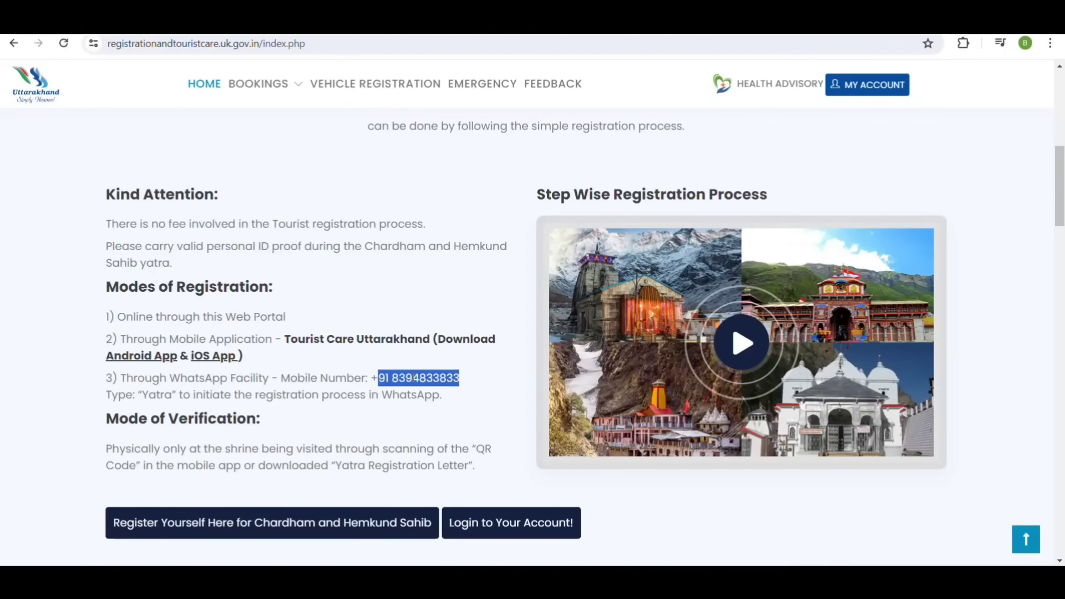